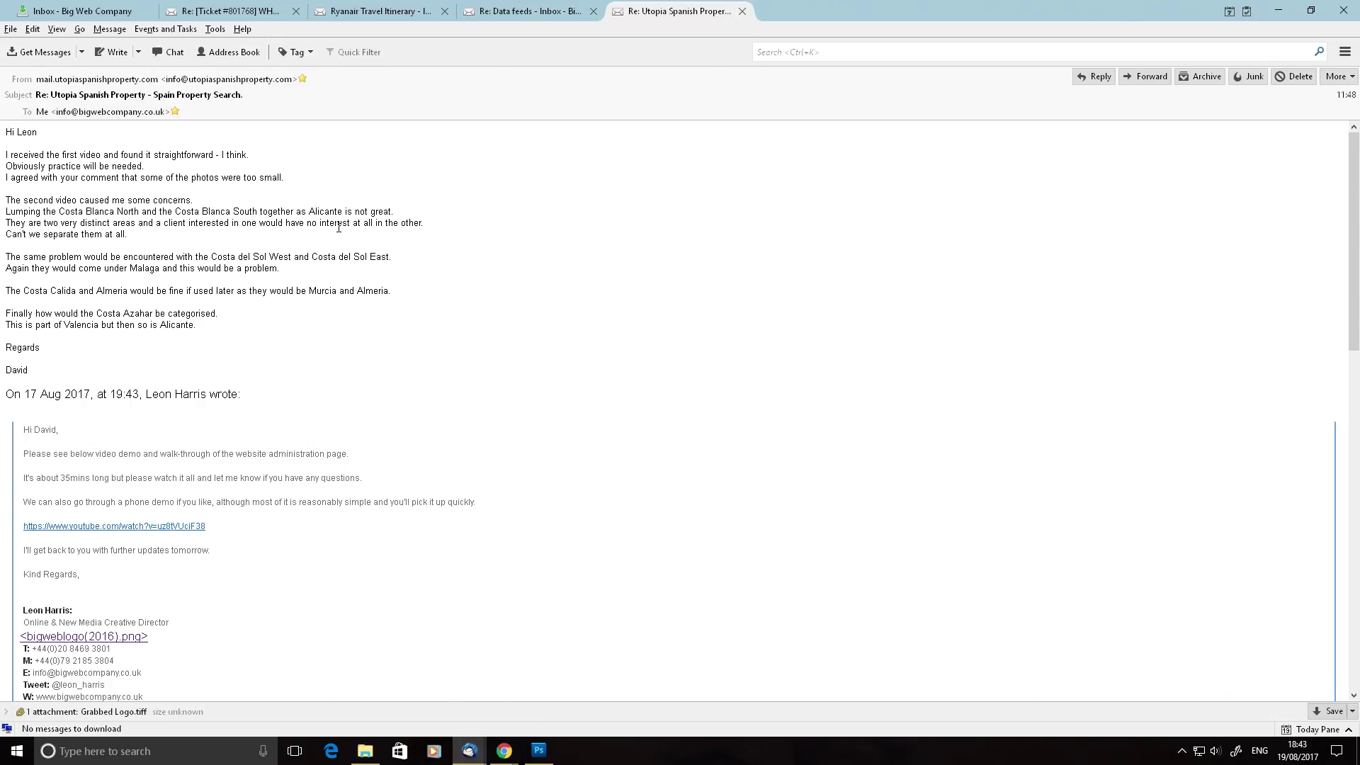
Open the data feeds email and review the XML feed links listed under each Costa region.
left_click(497, 11)
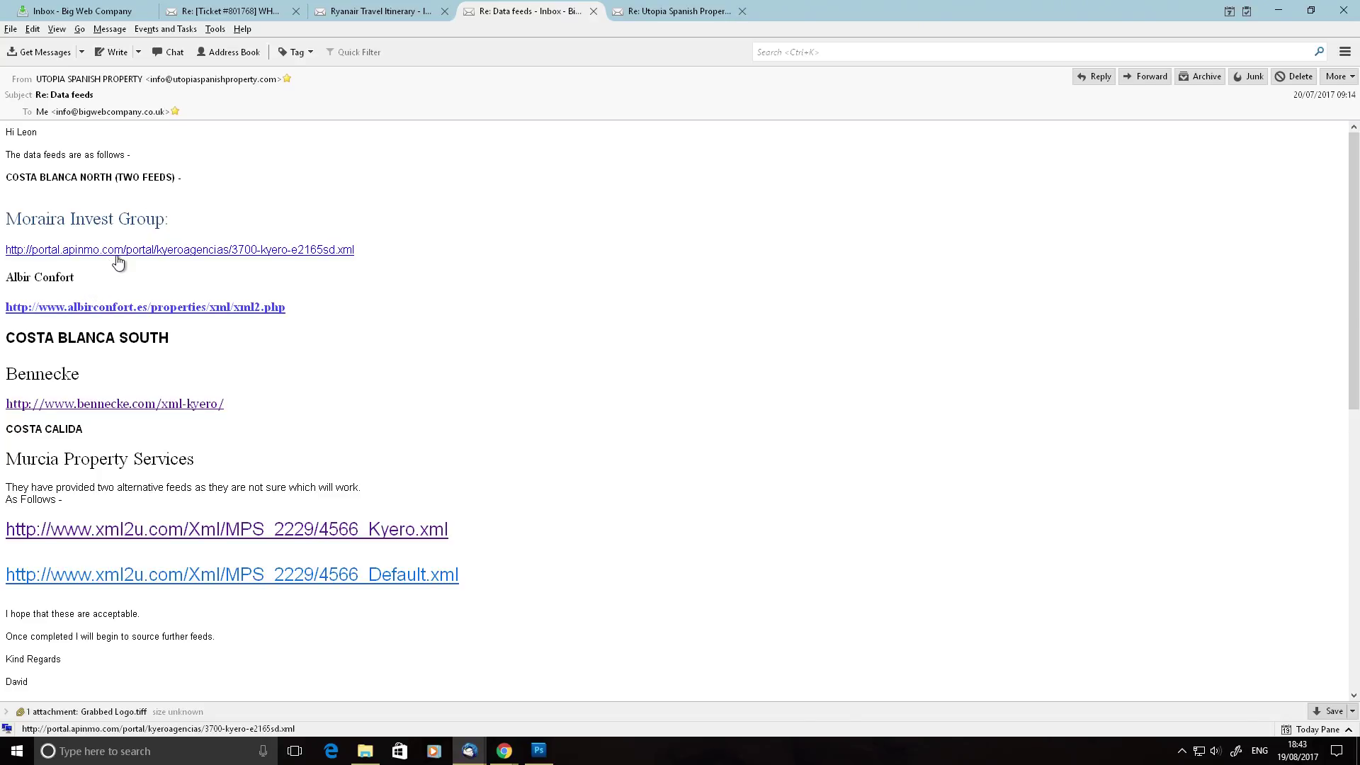
scroll(113, 265, "down", 3)
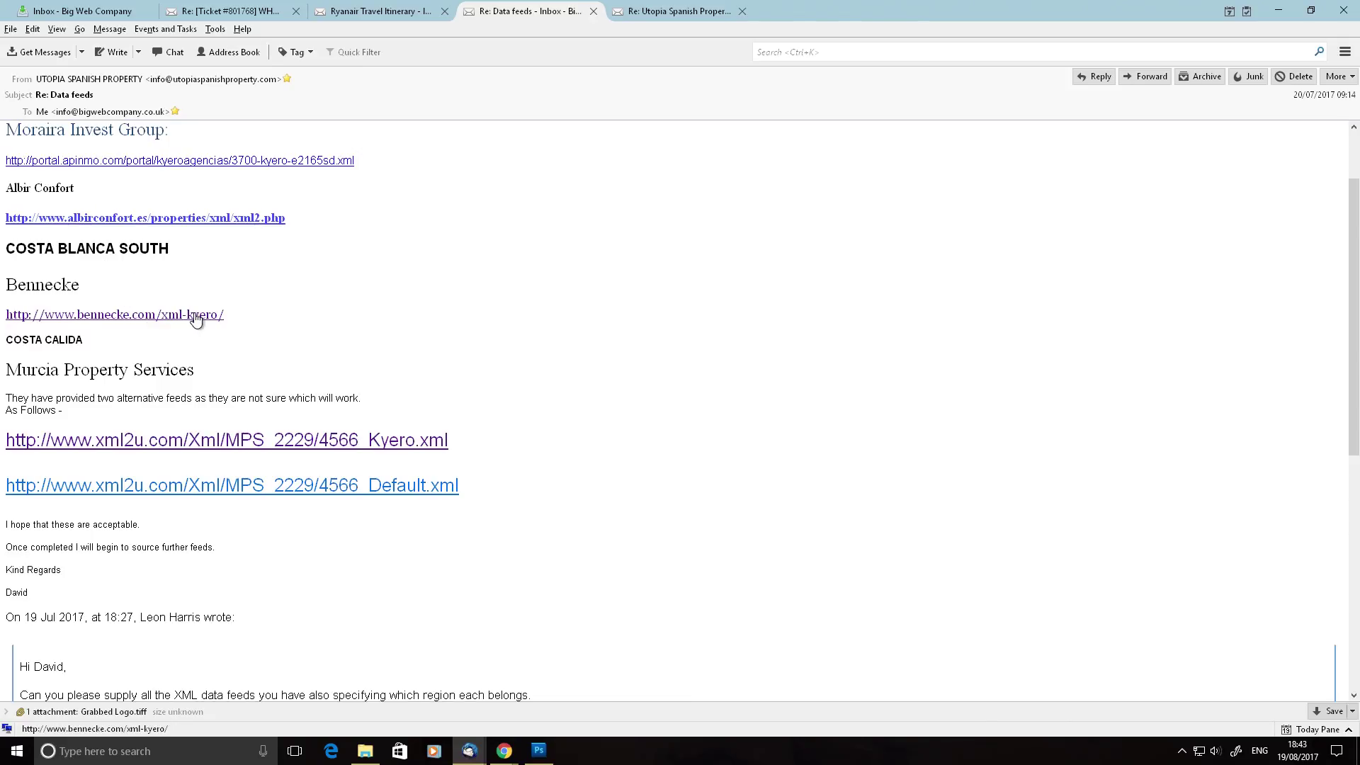
scroll(134, 316, "down", 3)
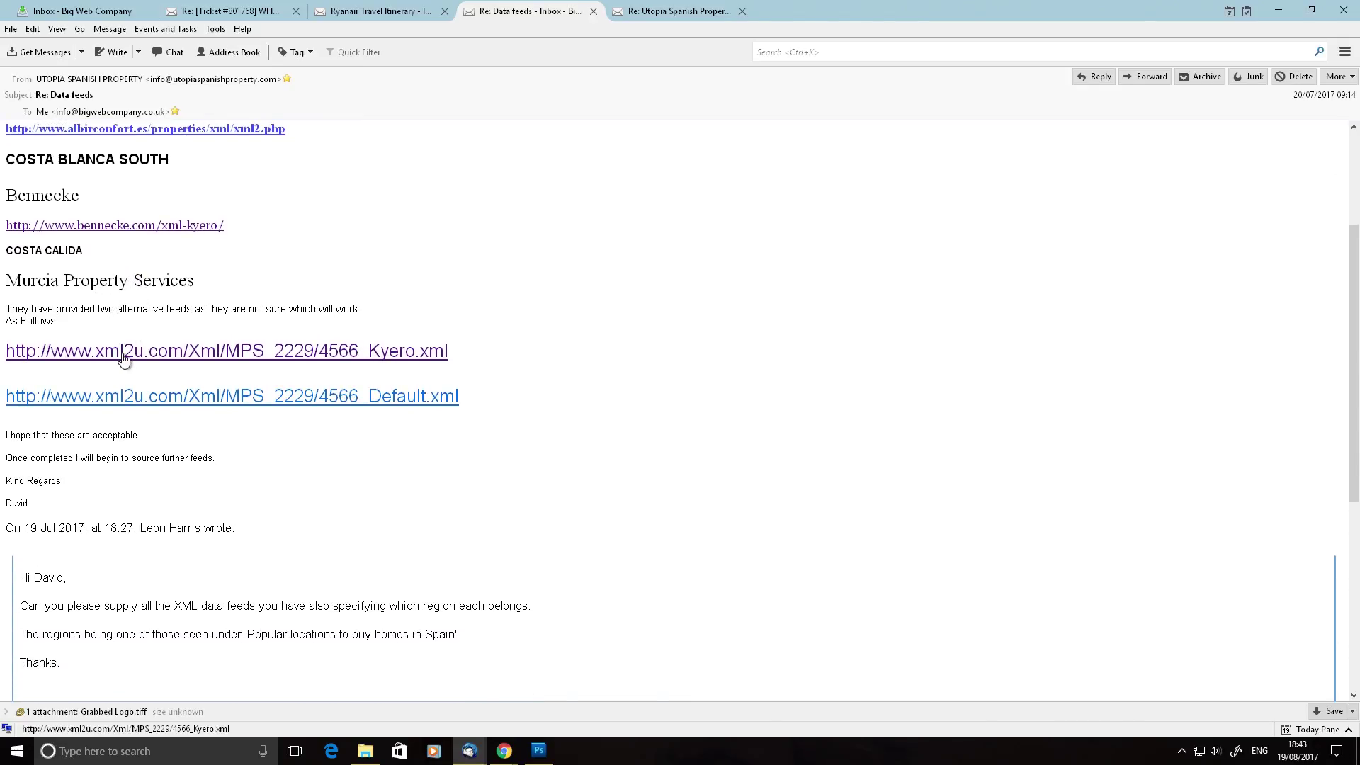
scroll(515, 345, "up", 6)
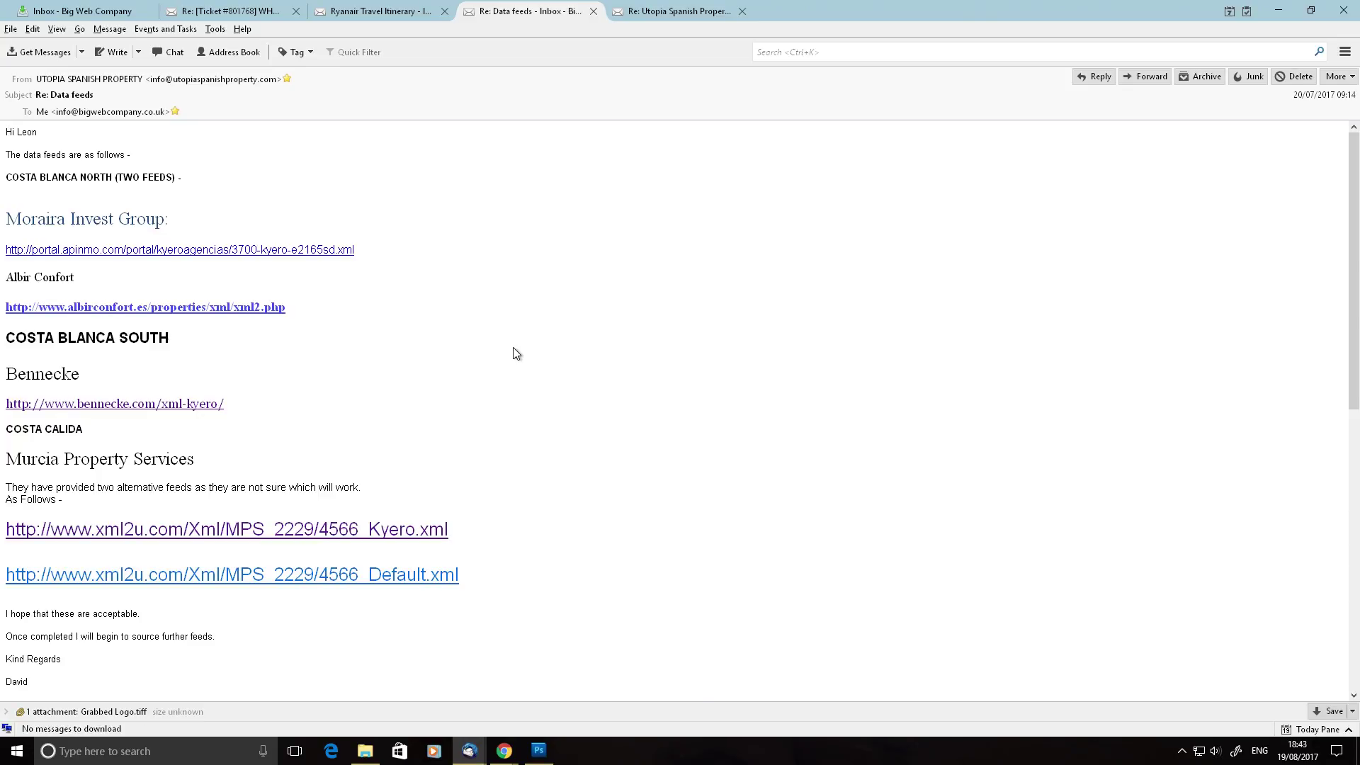
scroll(444, 309, "down", 3)
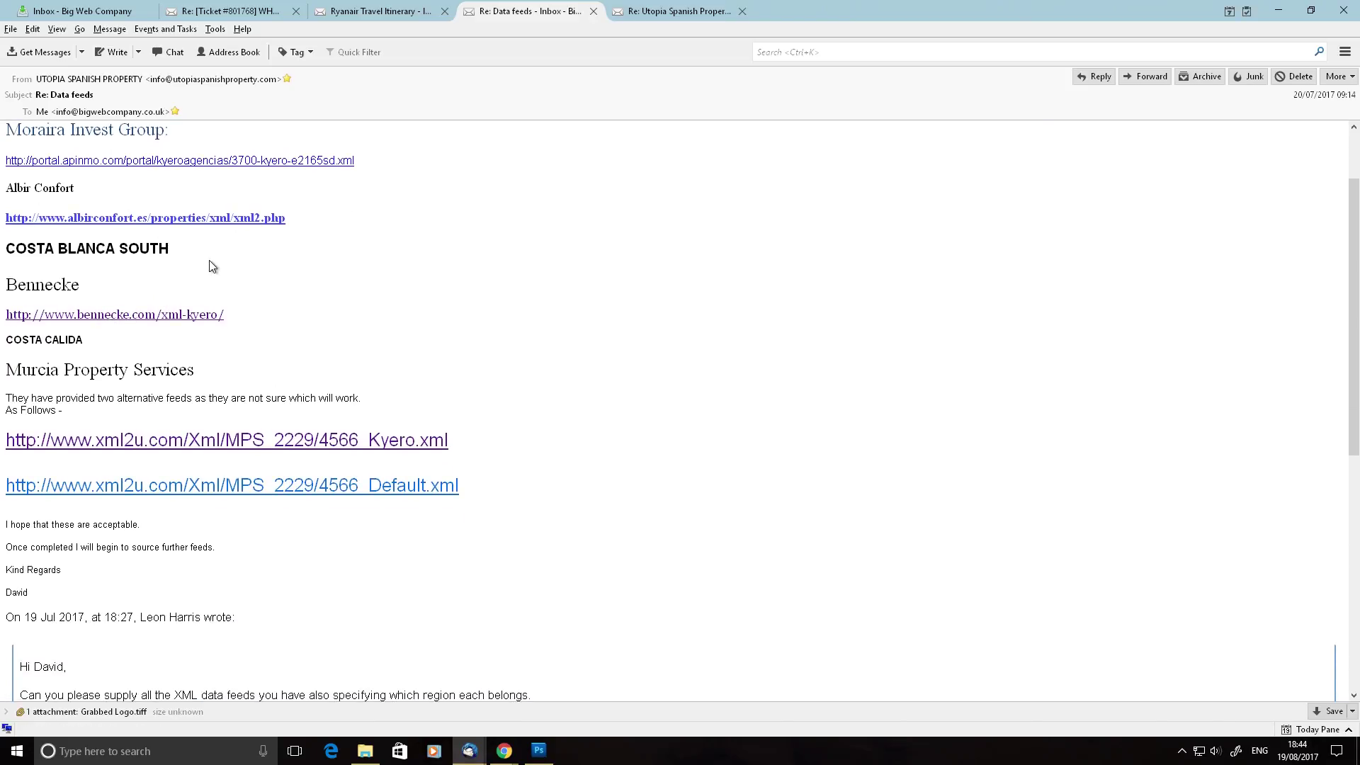
scroll(212, 267, "down", 3)
scroll(259, 236, "up", 3)
scroll(310, 316, "up", 3)
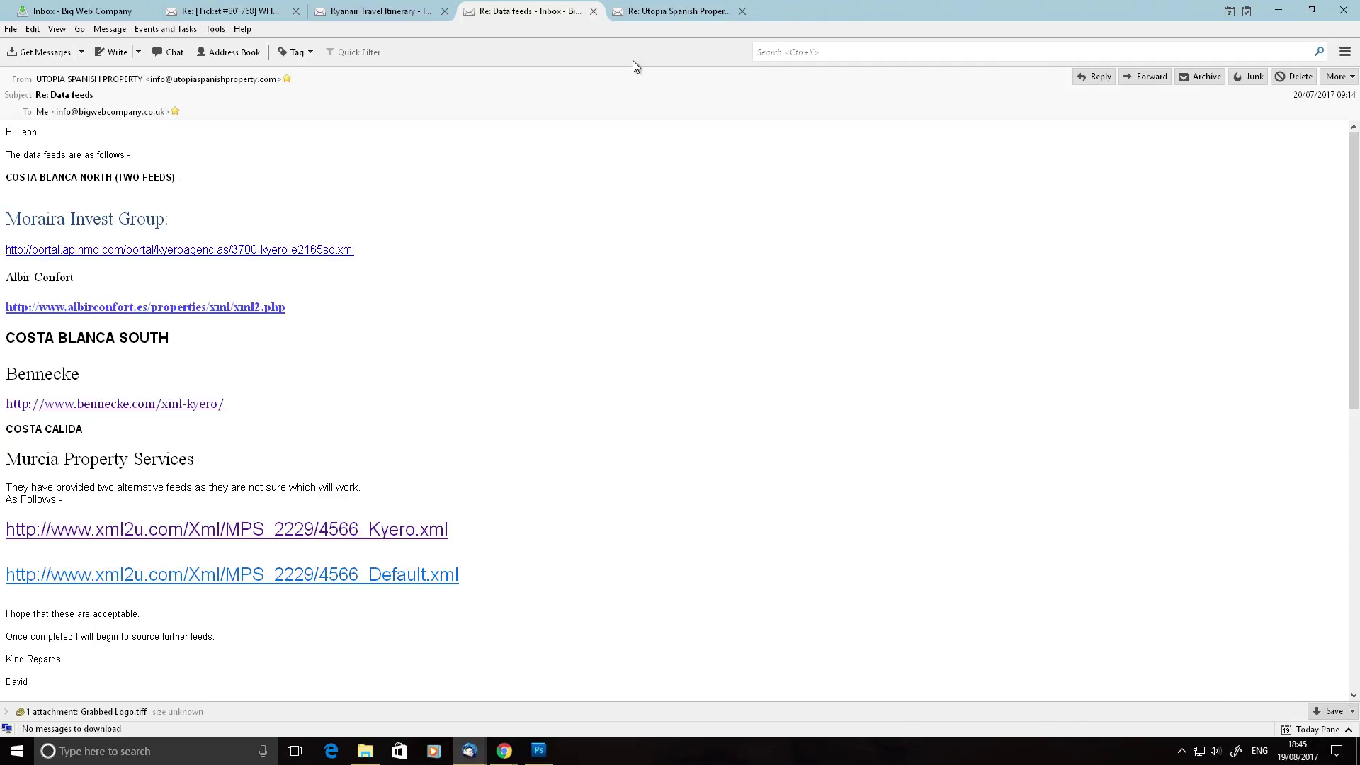
Compare the client's Spain Property Search reply about region grouping with the data feeds email.
left_click(659, 13)
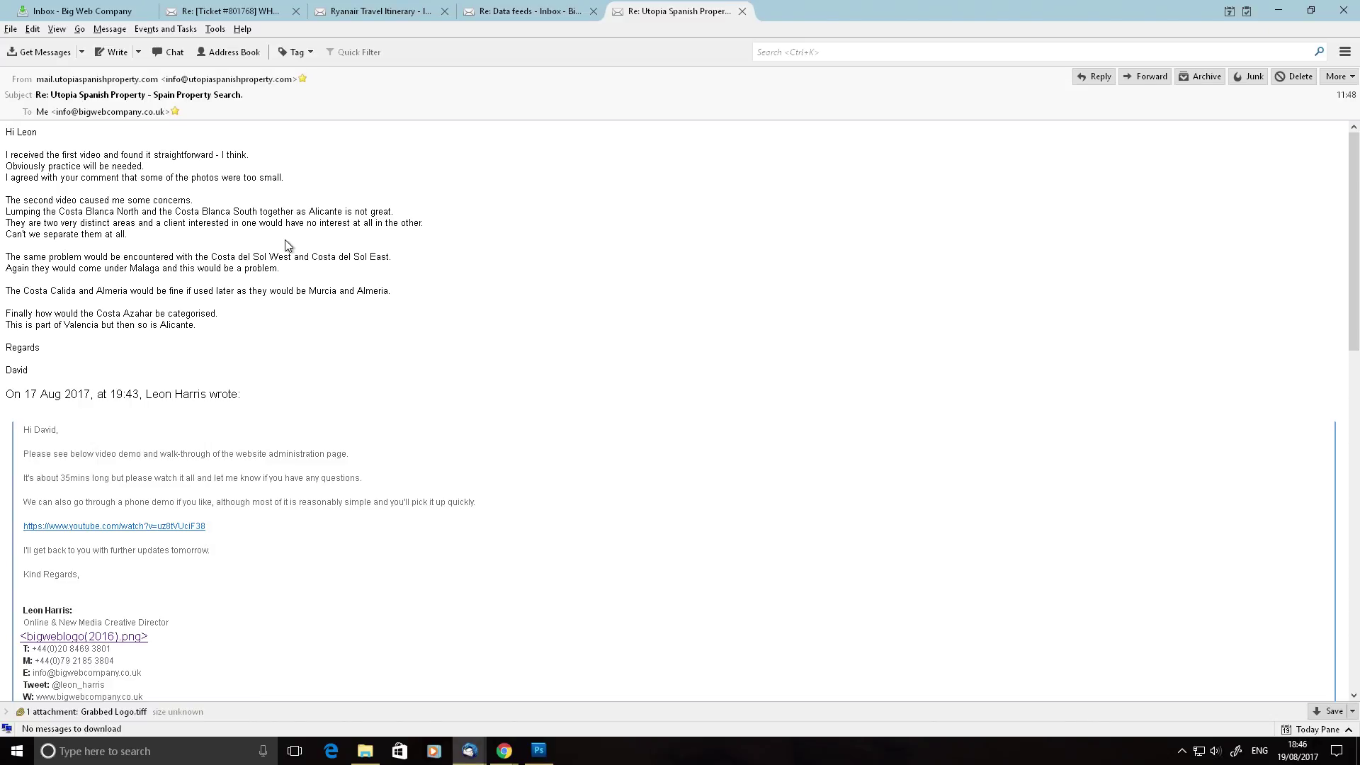
left_click(496, 11)
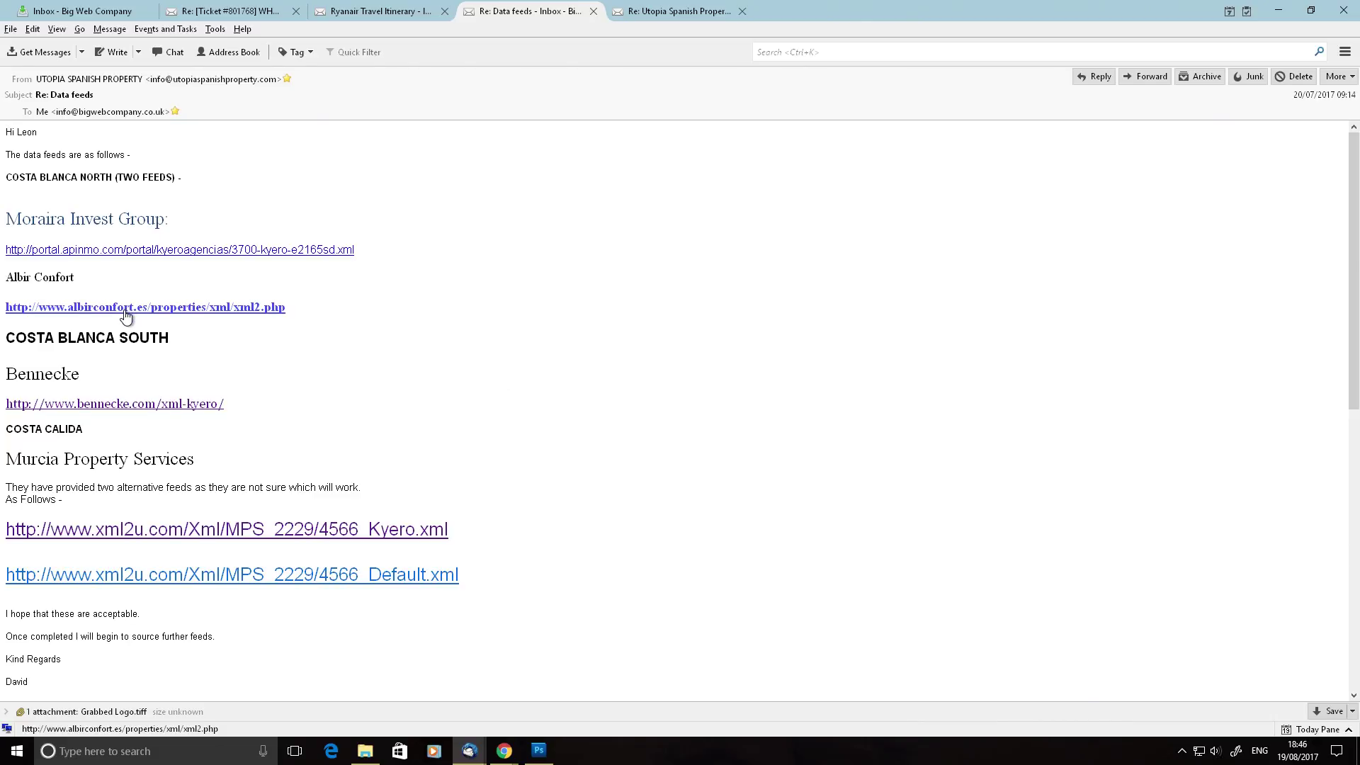
left_click(650, 5)
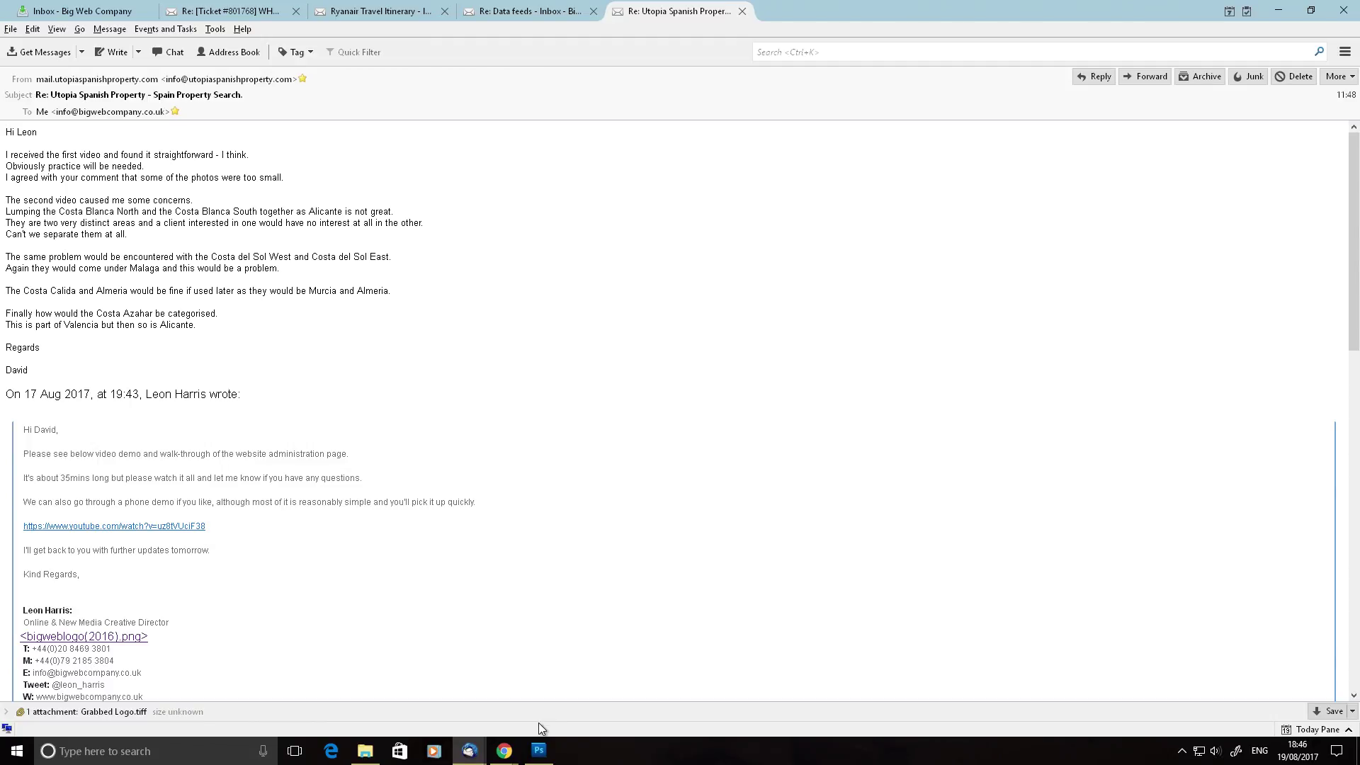
Switch to Chrome and review the Orihuela apartment's edit form in the property admin.
left_click(470, 751)
mouse_move(502, 755)
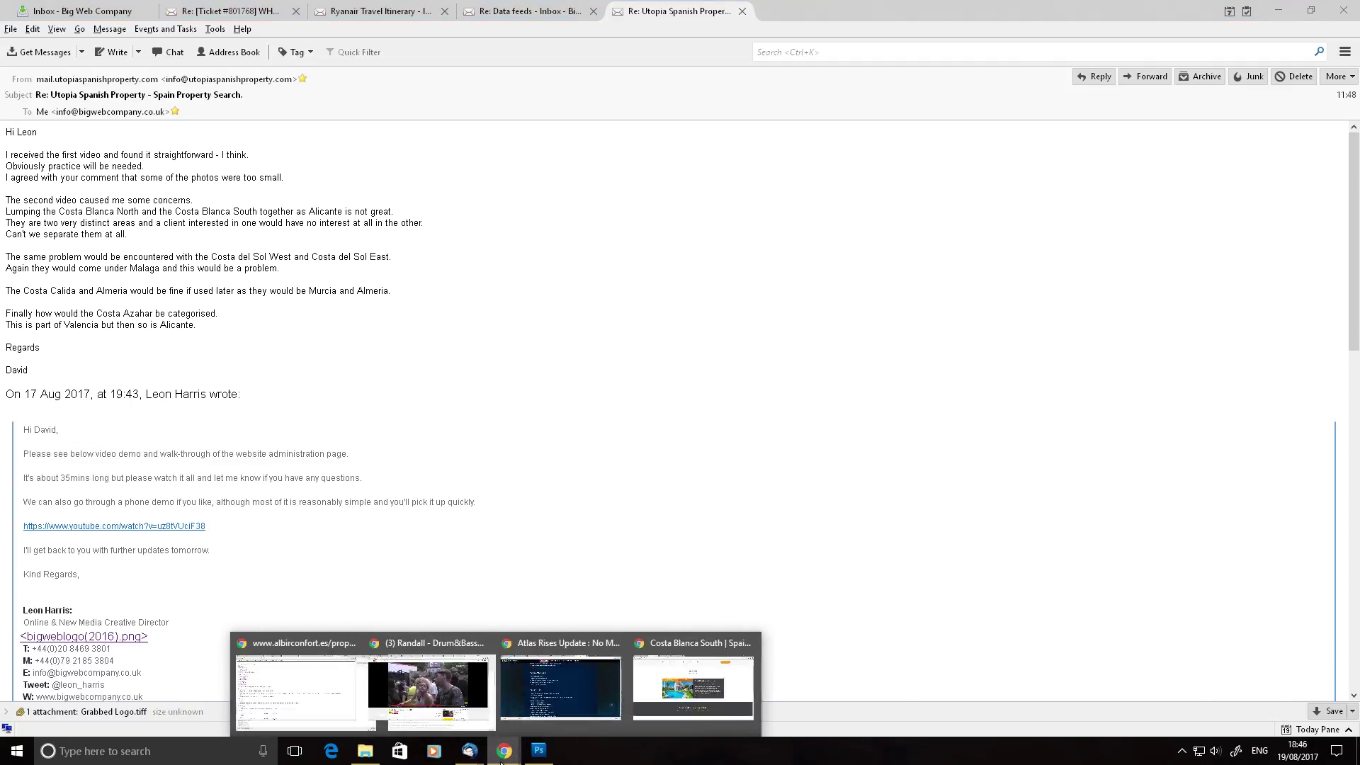
left_click(660, 680)
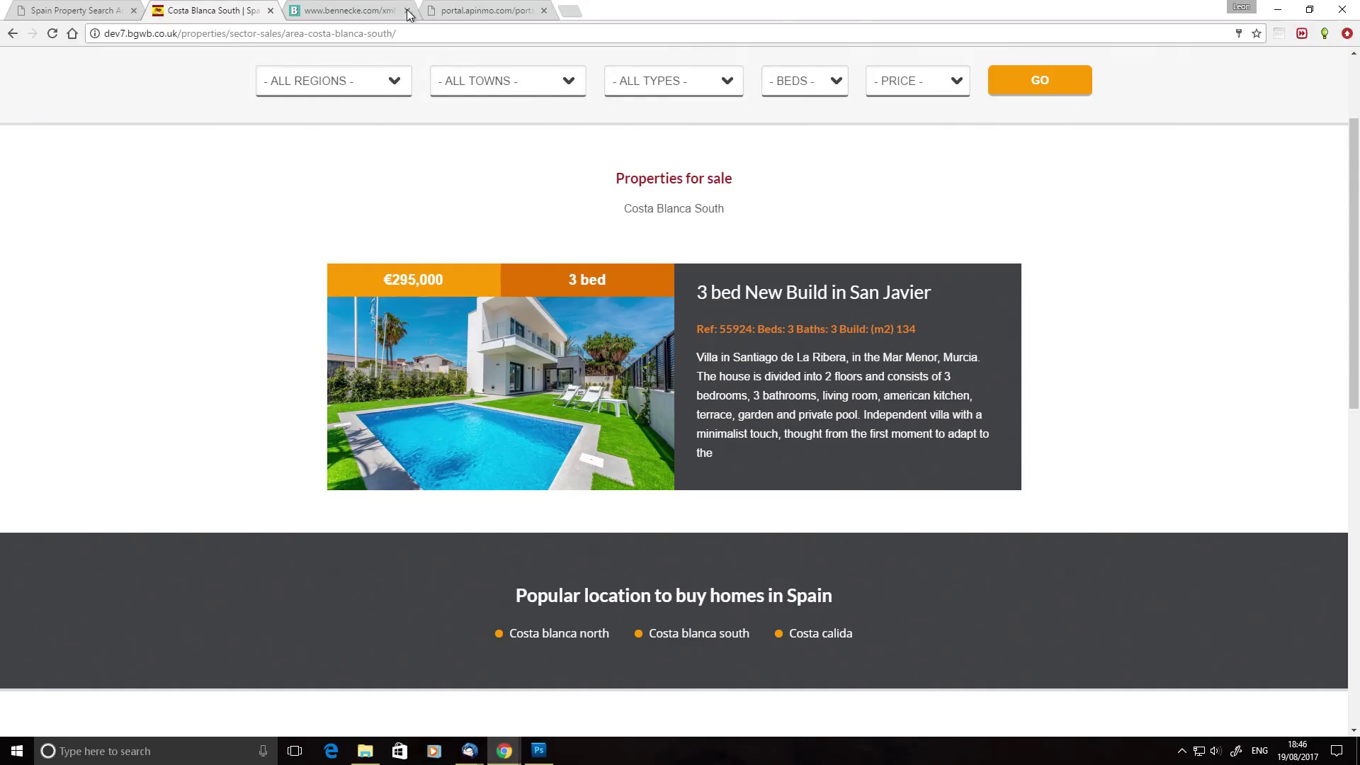
left_click(56, 10)
scroll(475, 302, "down", 6)
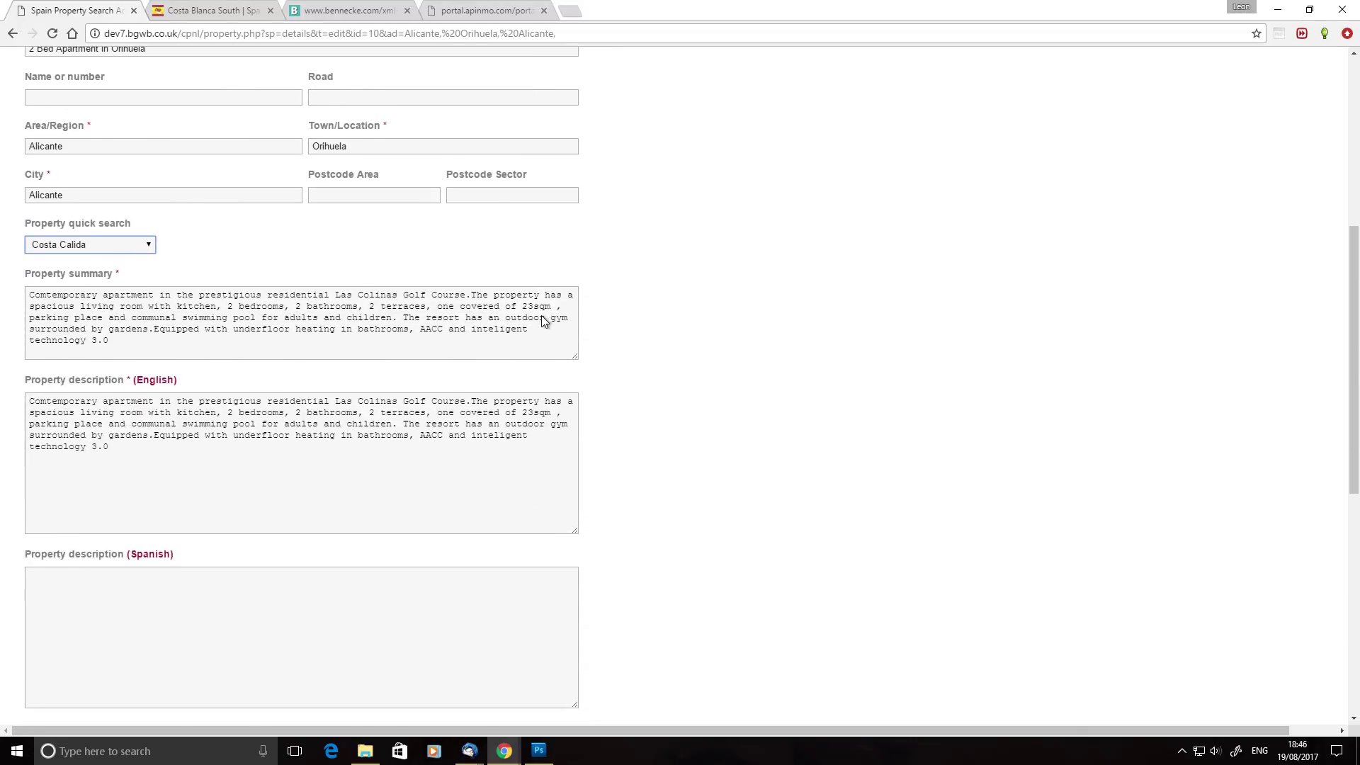
scroll(662, 327, "up", 4)
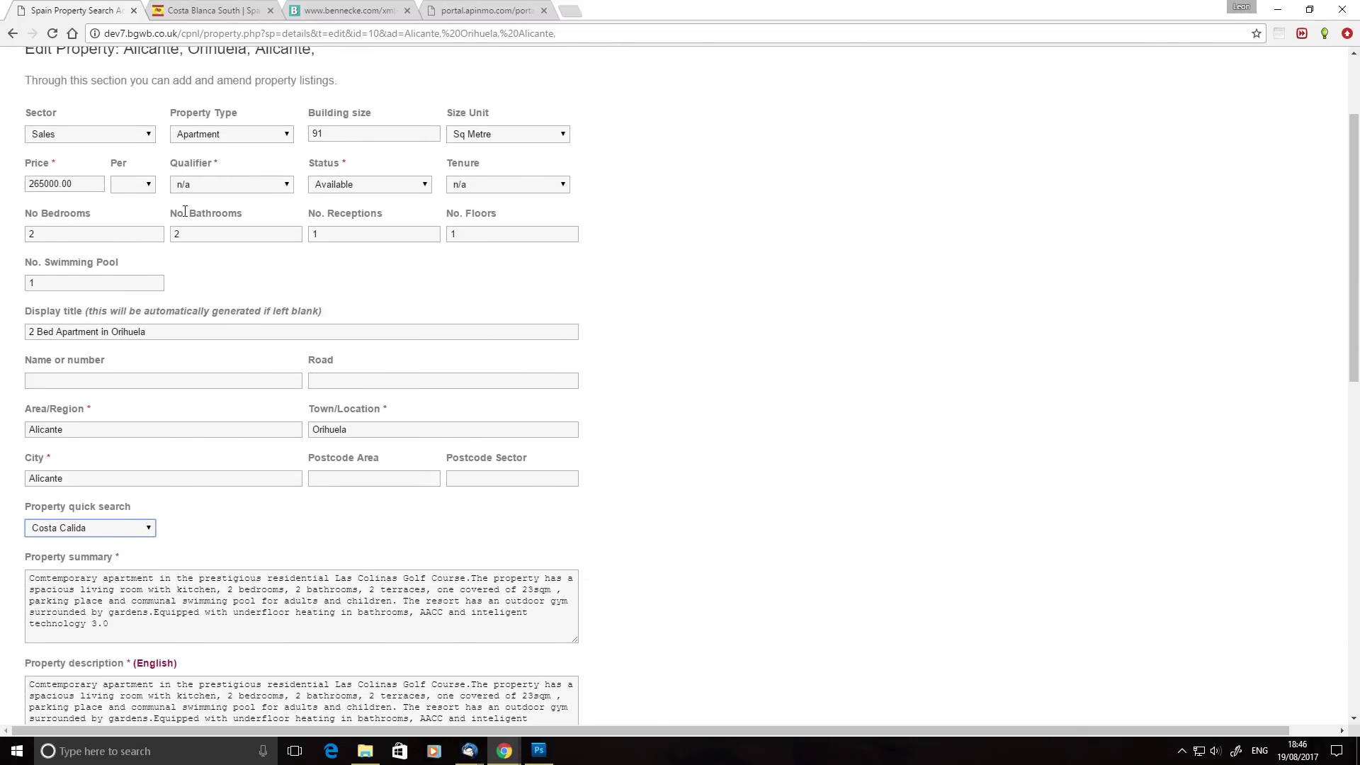
scroll(184, 216, "down", 2)
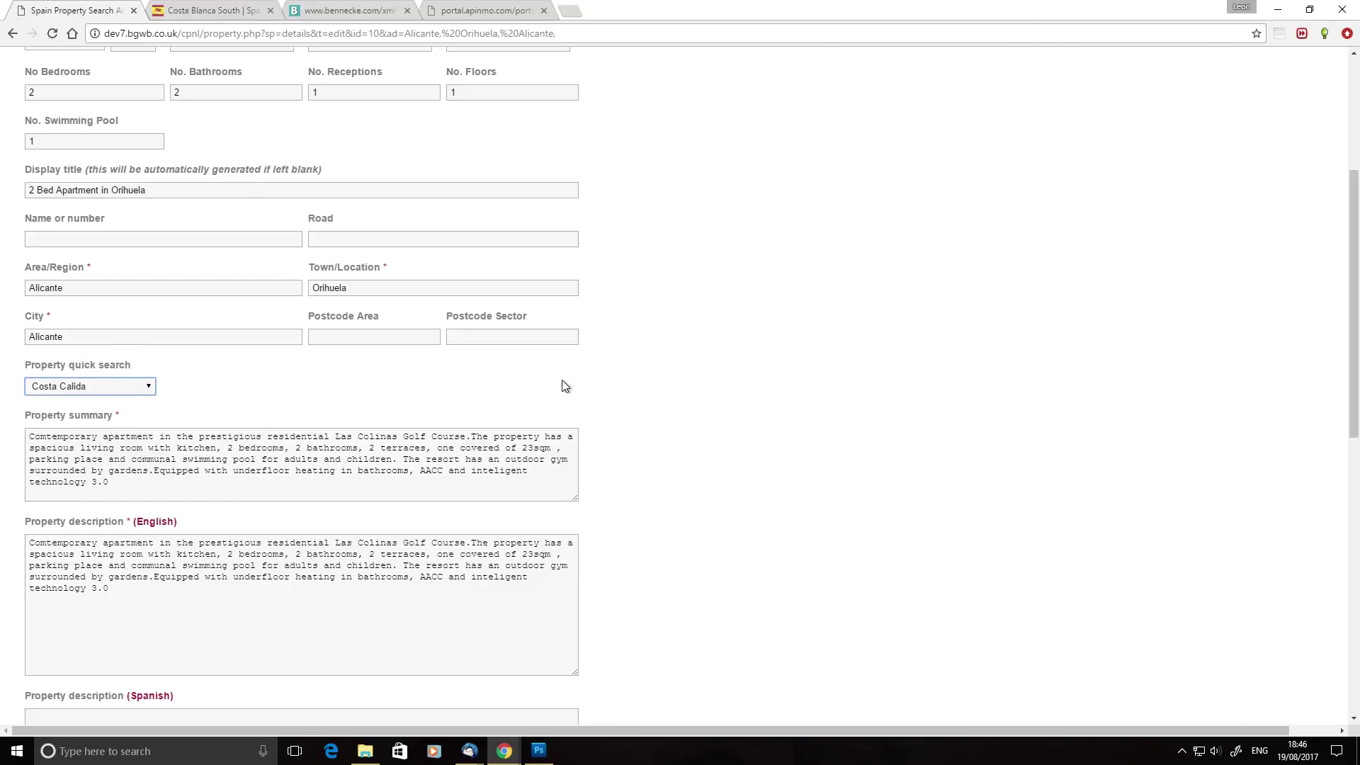
Examine the regions available for the apartment's property quick search, leaving Costa Calida selected.
left_click(62, 387)
left_click(62, 388)
left_click(62, 389)
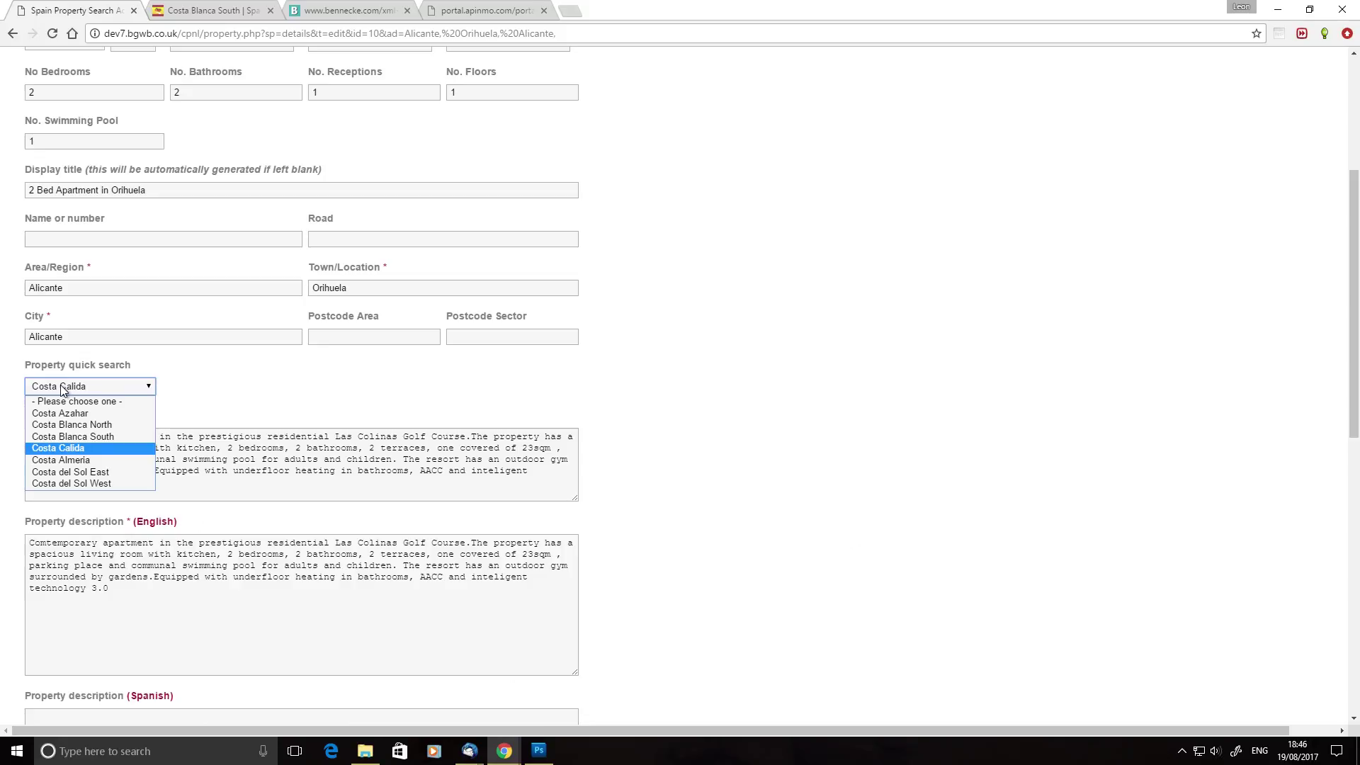
left_click(62, 387)
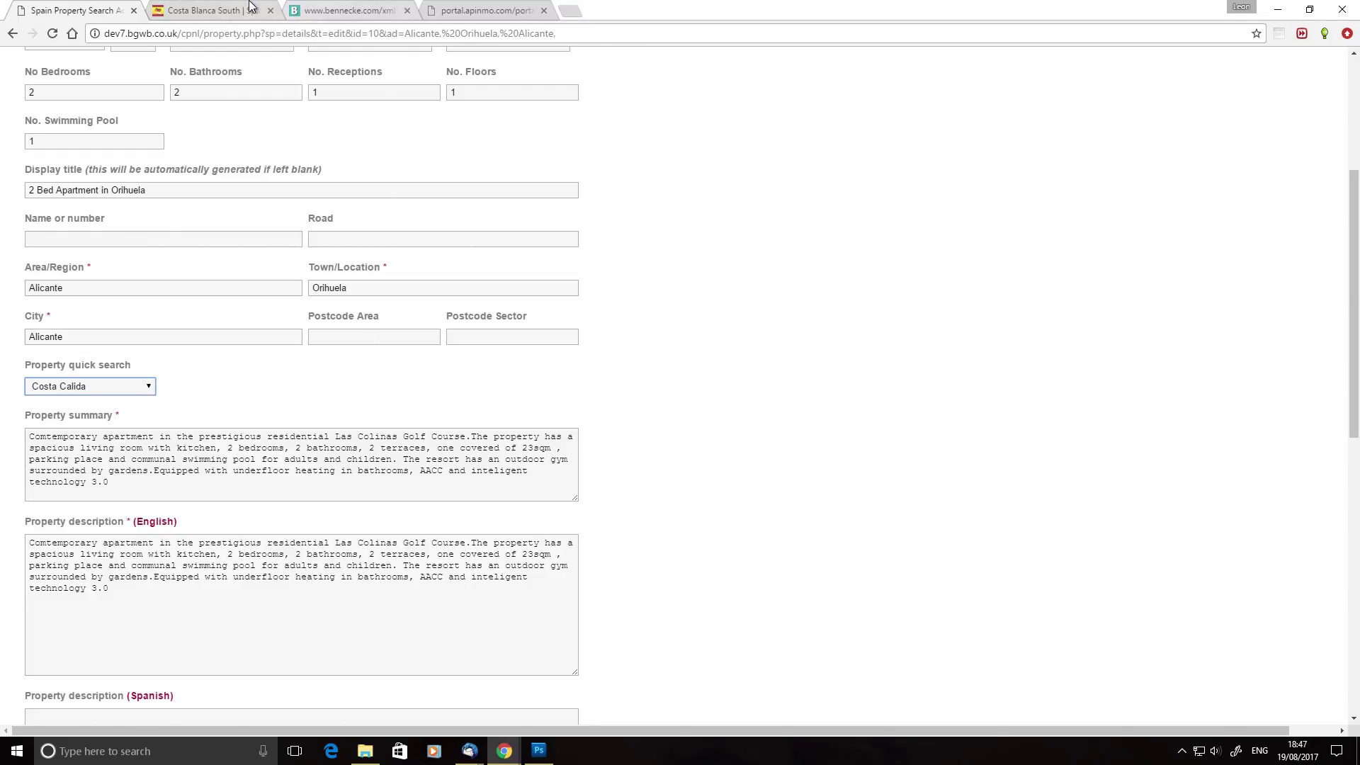
View the public Costa Blanca South listings page and its popular location links.
left_click(227, 9)
scroll(767, 393, "down", 2)
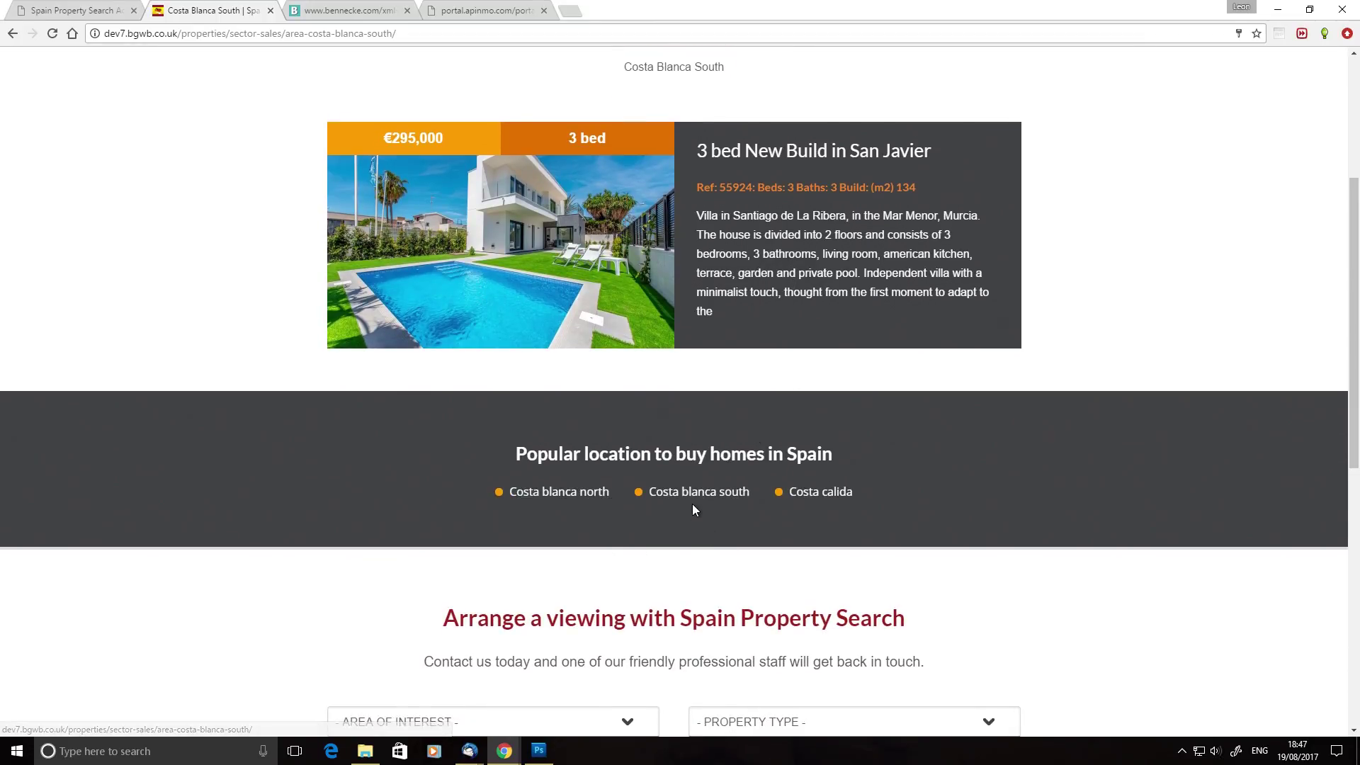
scroll(186, 167, "up", 4)
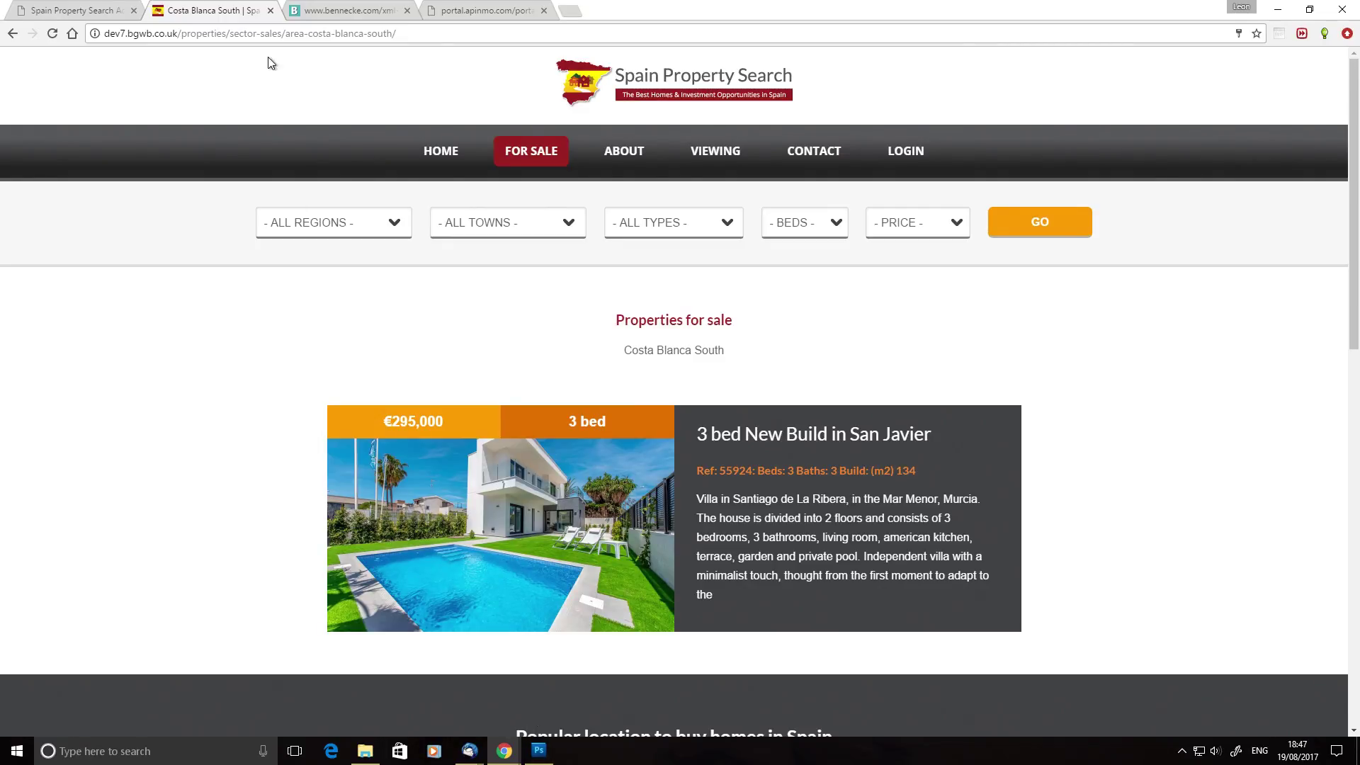
Switch to Thunderbird and re-read the client's question about categorising the Costa Azahar, highlighting text in its Valencia and Alicante line.
left_click(468, 750)
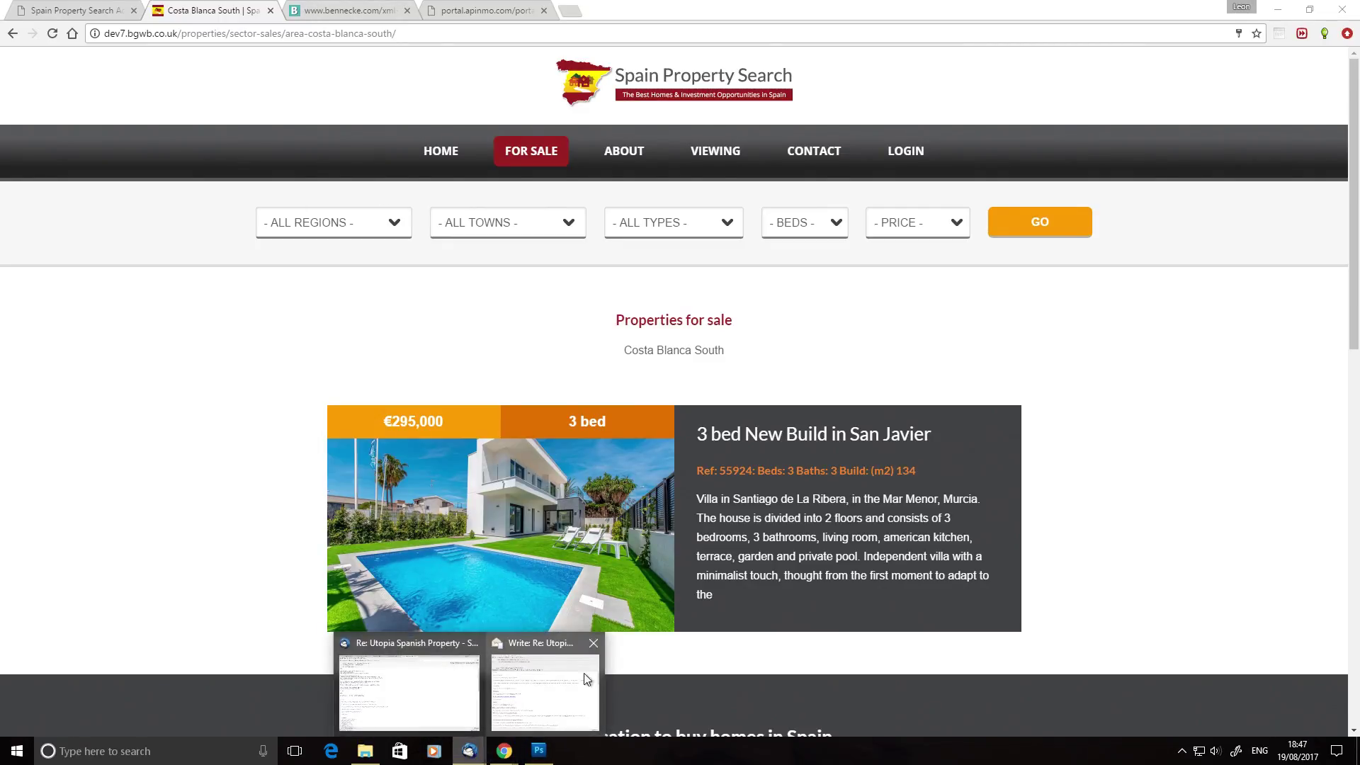
left_click(519, 707)
mouse_move(470, 751)
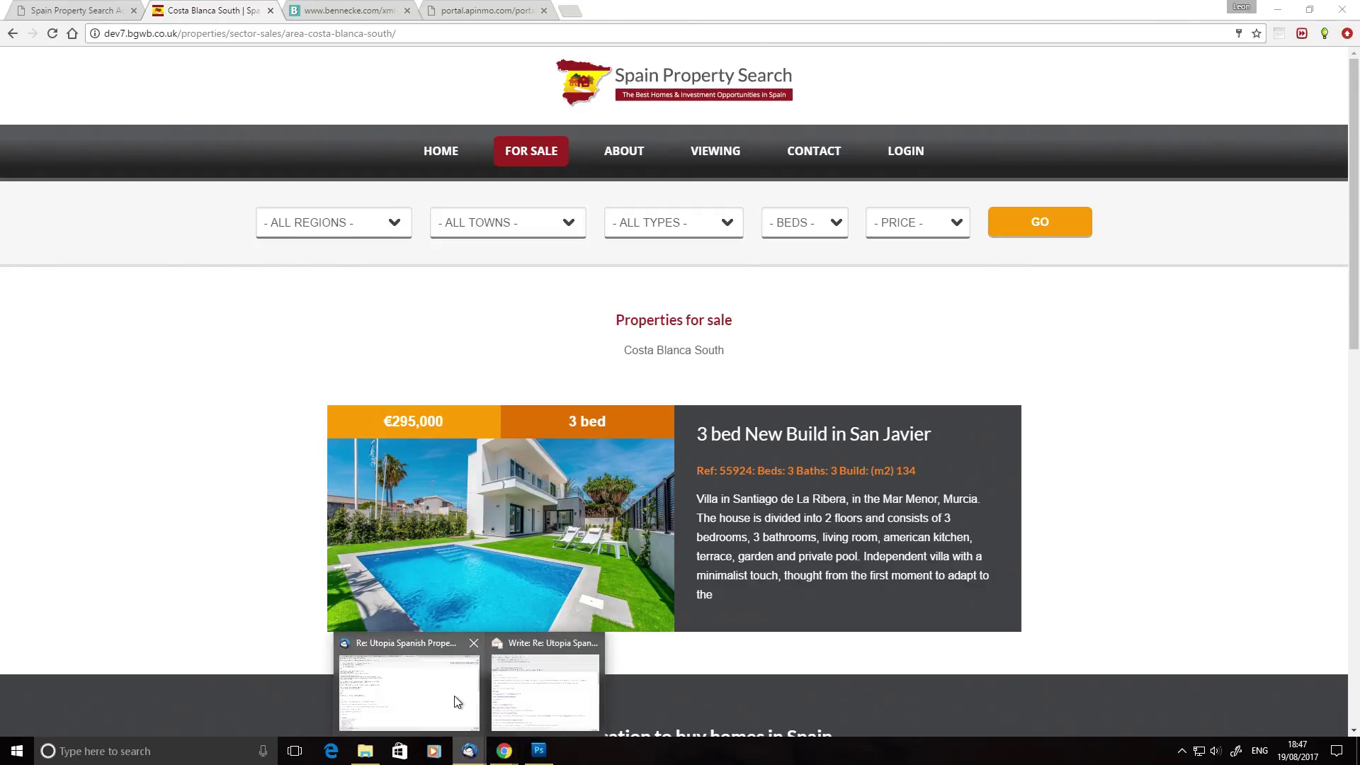
left_click(459, 704)
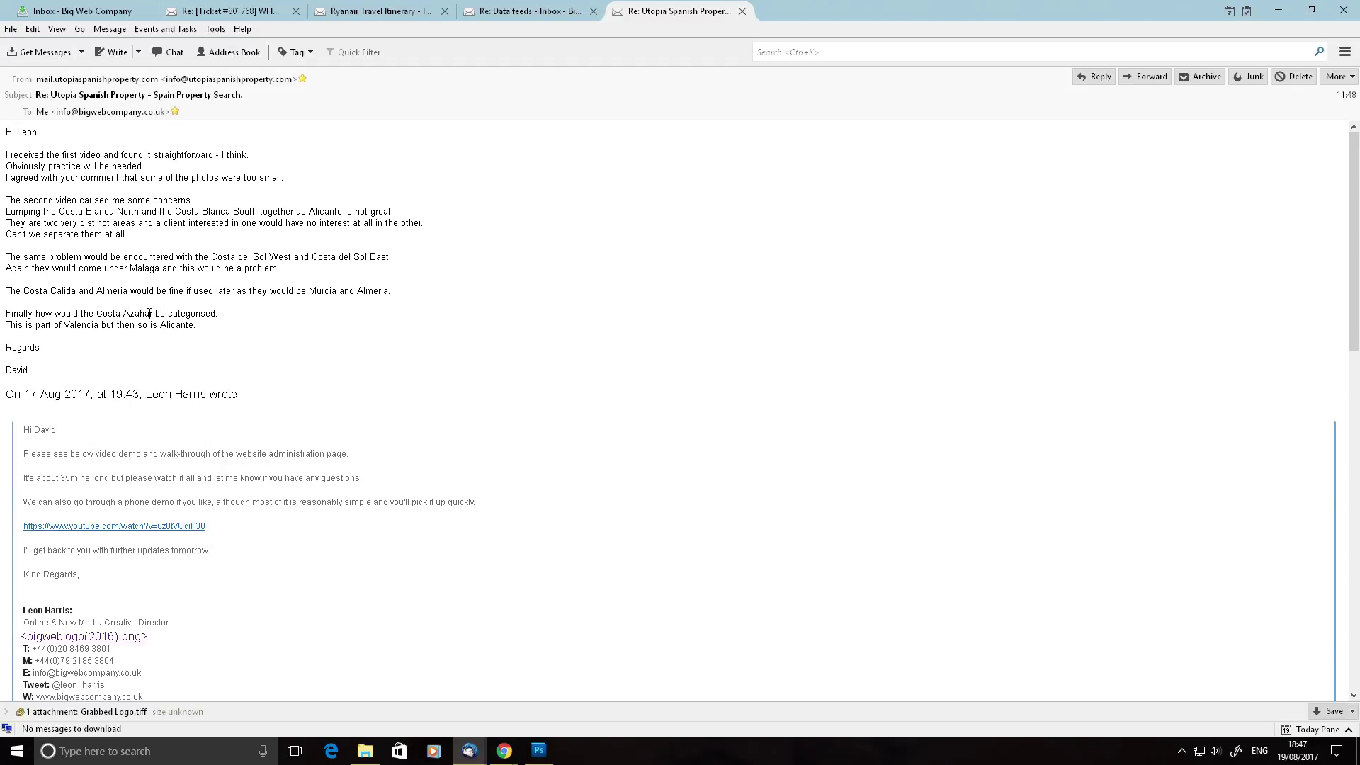
left_click_drag(193, 325, 165, 324)
left_click(290, 339)
Switch to Chrome and review the area, town and quick search fields on the Orihuela apartment's edit form.
left_click(498, 753)
left_click(731, 691)
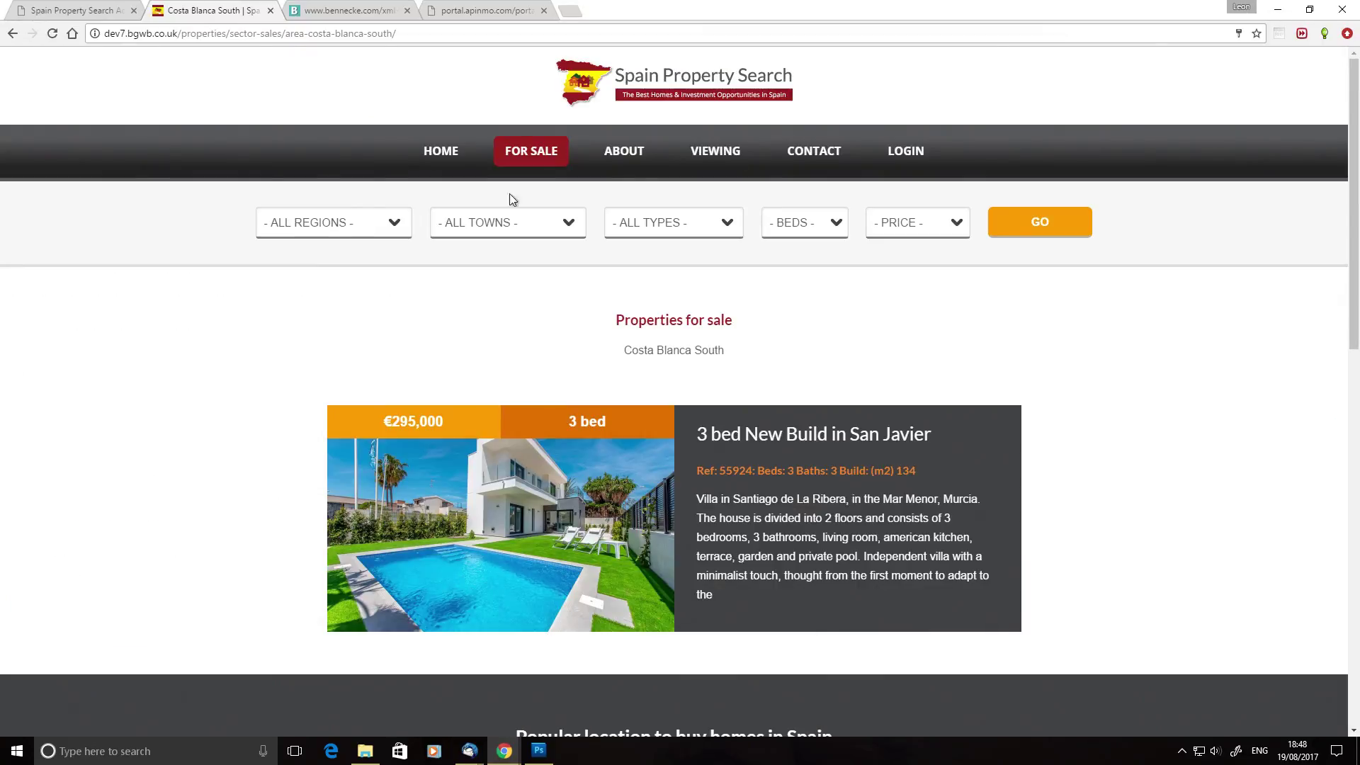
left_click(121, 6)
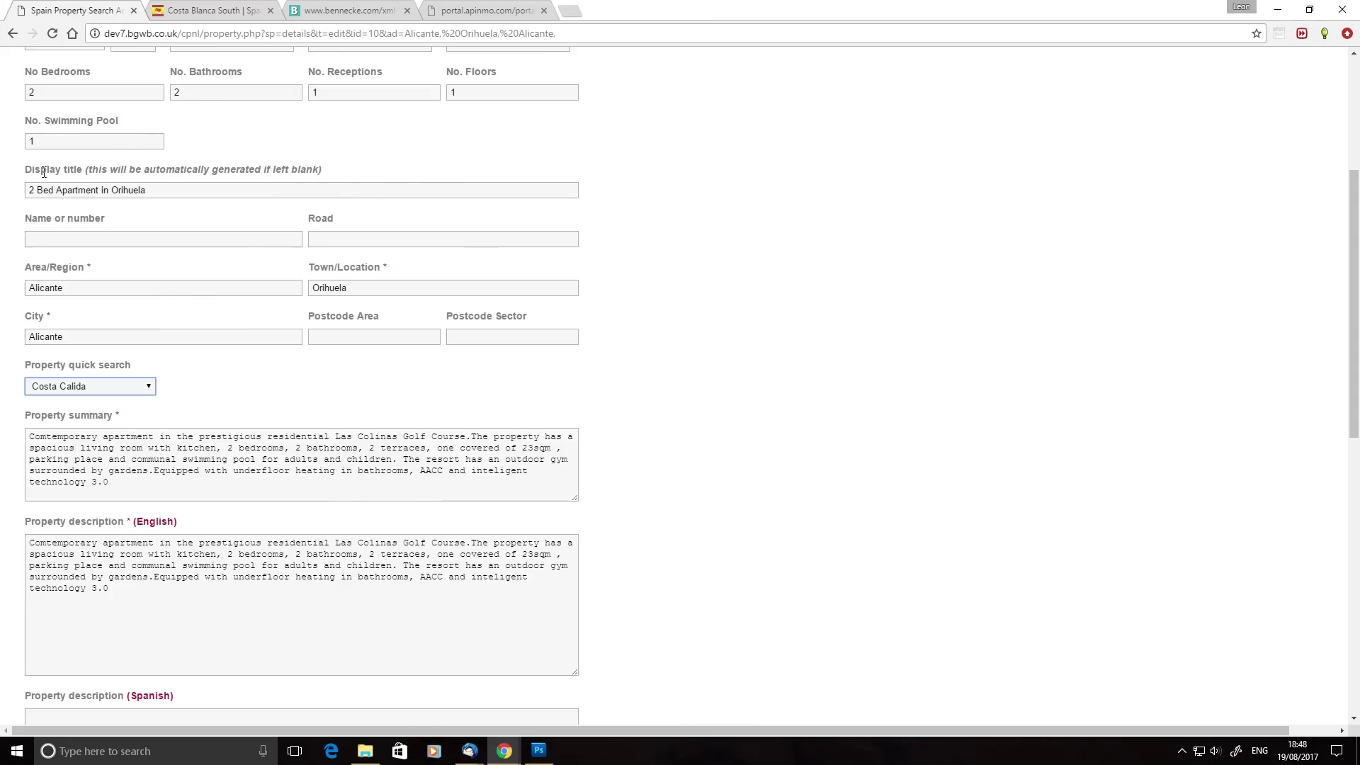
scroll(713, 516, "up", 1)
scroll(715, 519, "down", 1)
scroll(728, 470, "up", 2)
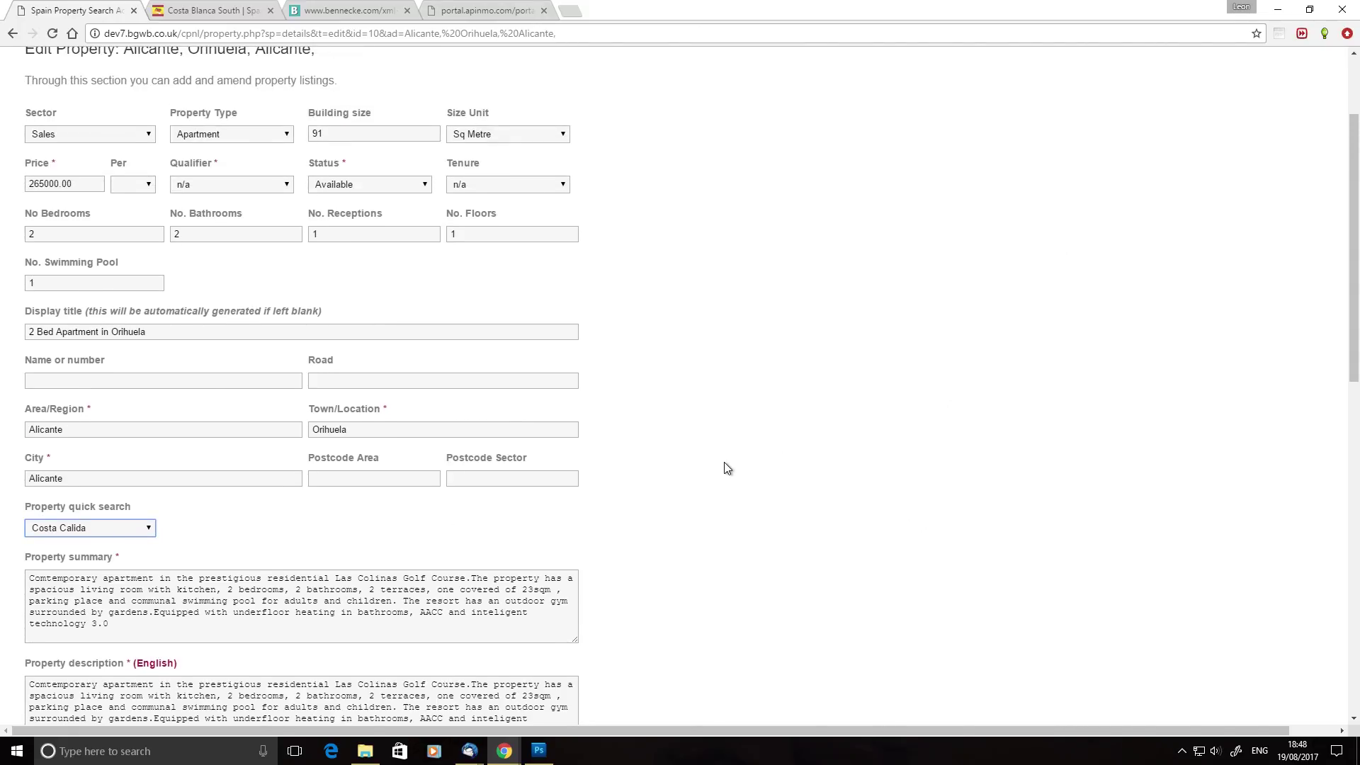
Examine the region search filter and the popular location links on the public Costa Blanca South page.
left_click(217, 13)
scroll(676, 494, "down", 4)
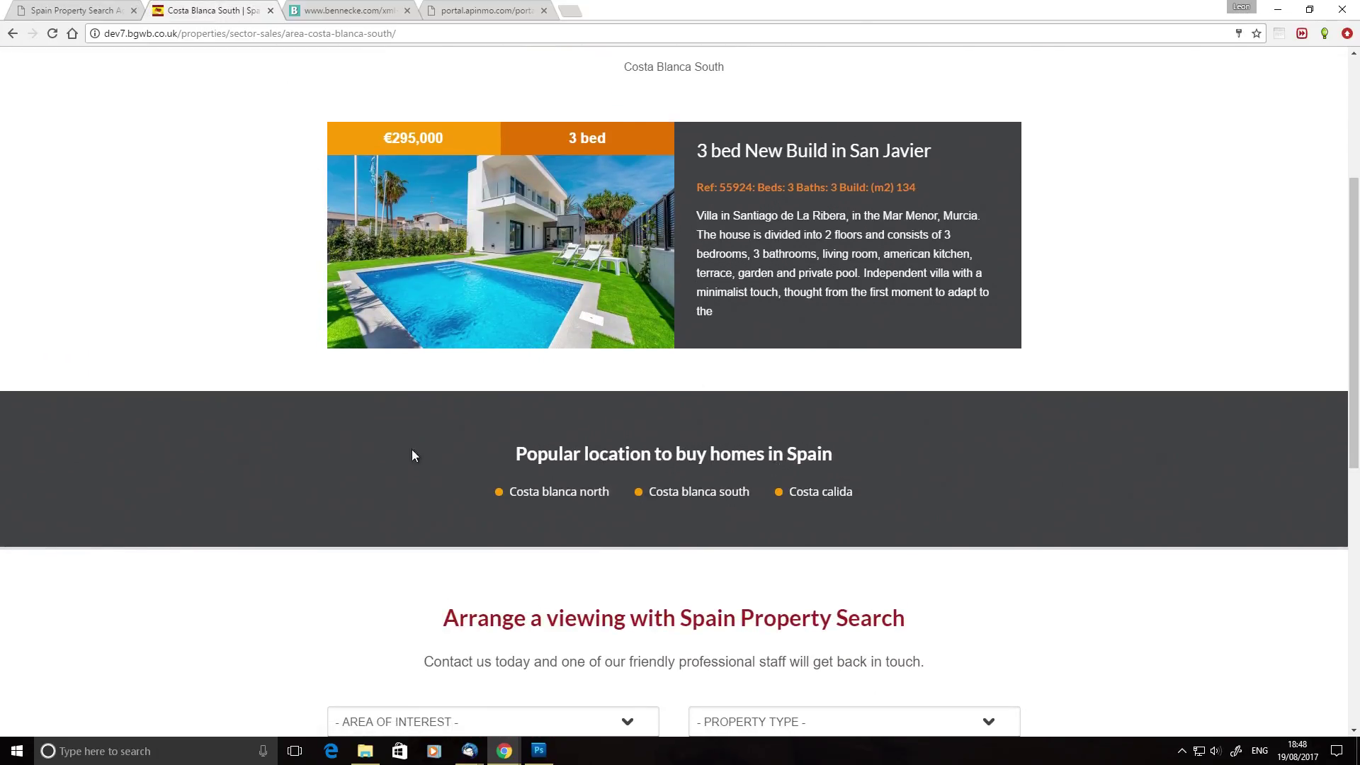
scroll(648, 228, "up", 4)
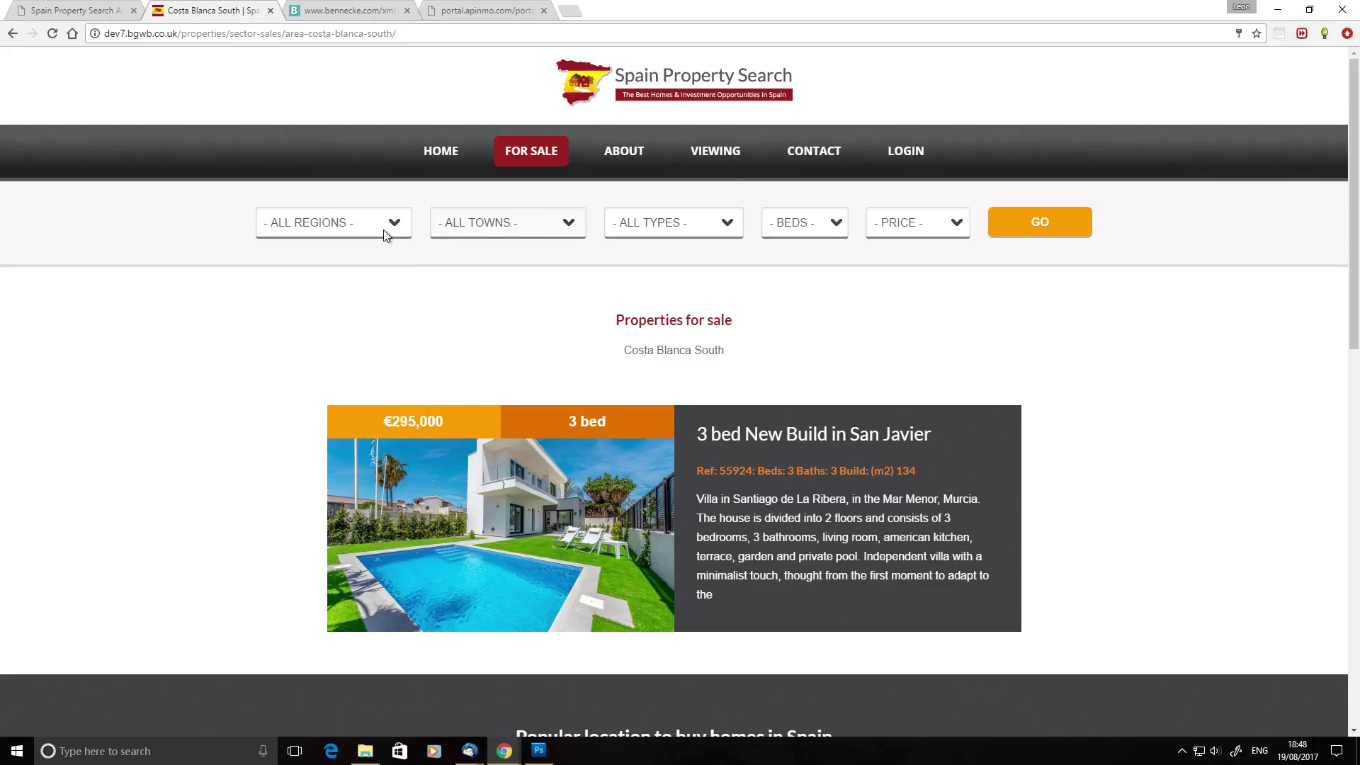
scroll(255, 360, "down", 2)
scroll(267, 364, "up", 2)
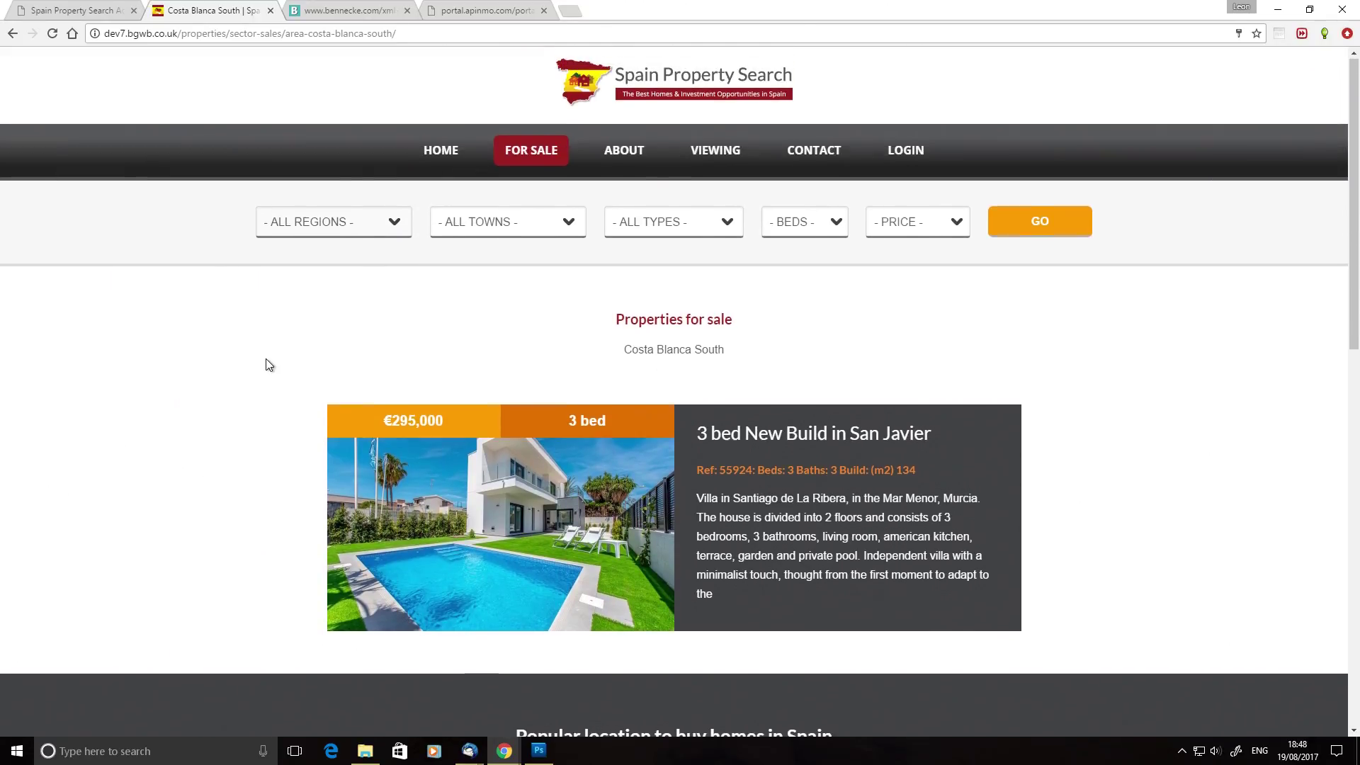
left_click(357, 223)
left_click(267, 304)
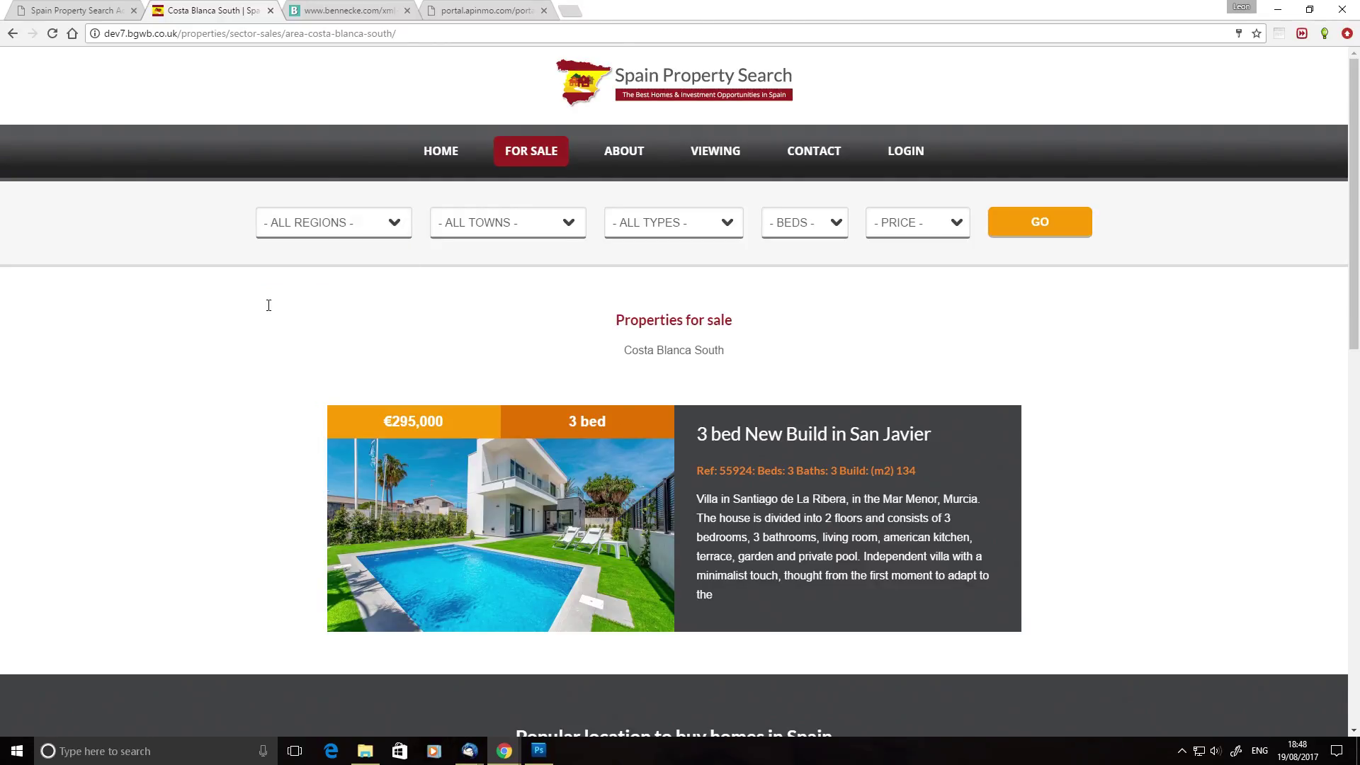
scroll(361, 344, "down", 6)
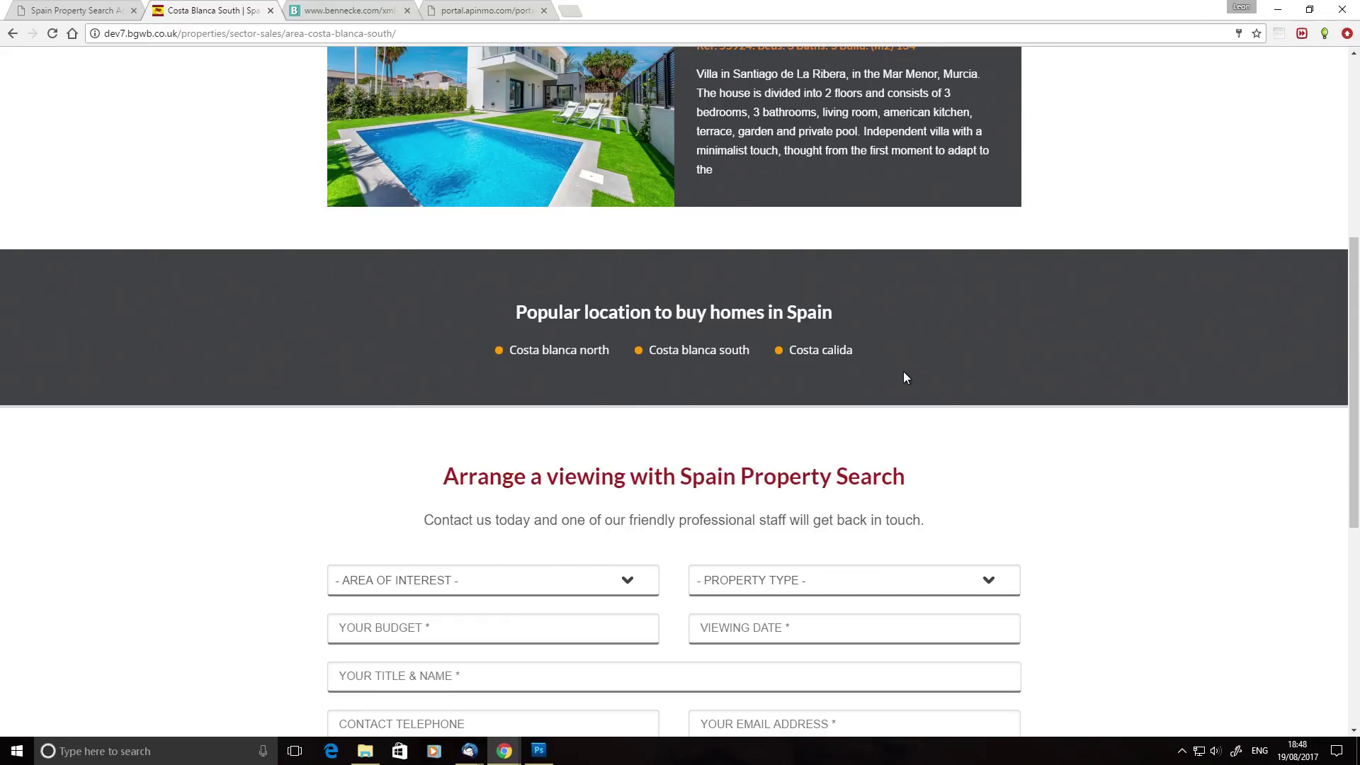
scroll(903, 371, "up", 2)
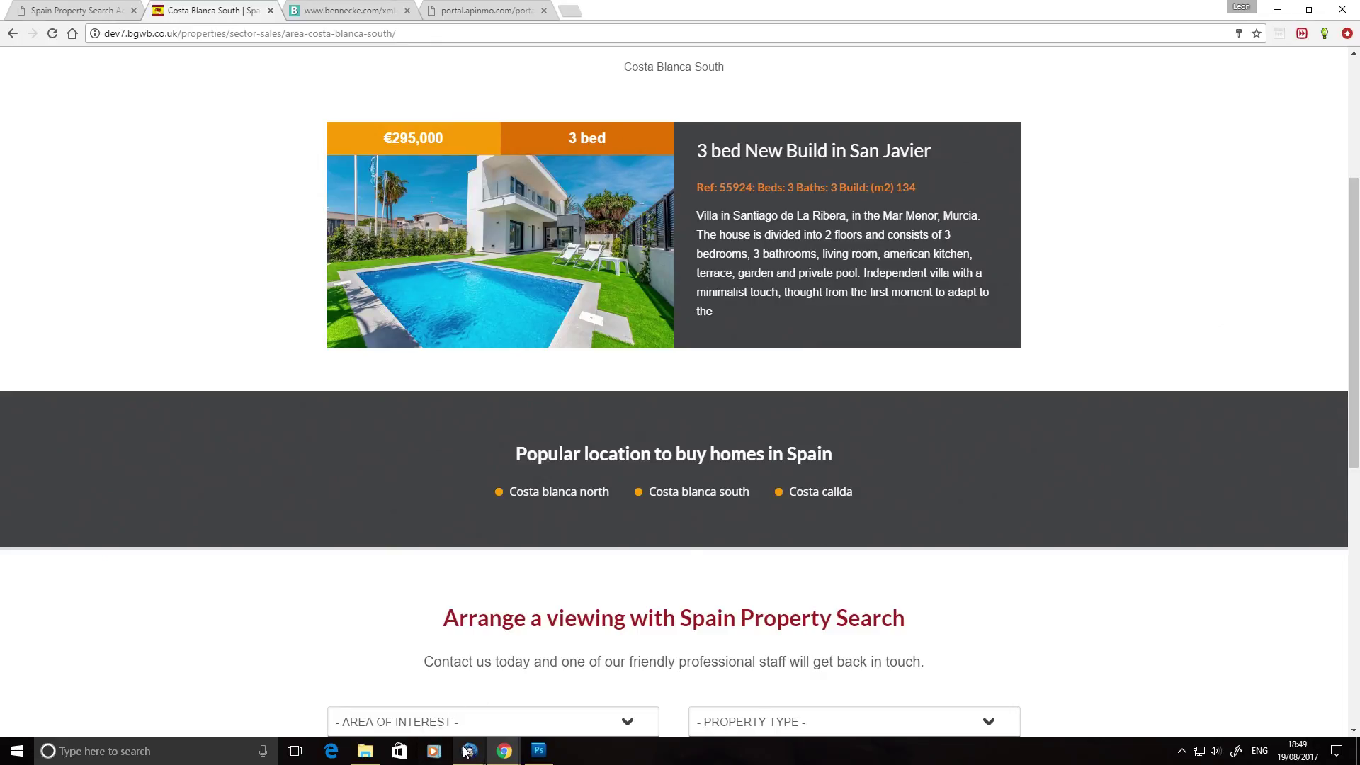
Switch to Thunderbird, reopen the data feeds email and highlight the Moraira Invest Group heading under Costa Blanca North.
mouse_move(470, 751)
left_click(474, 685)
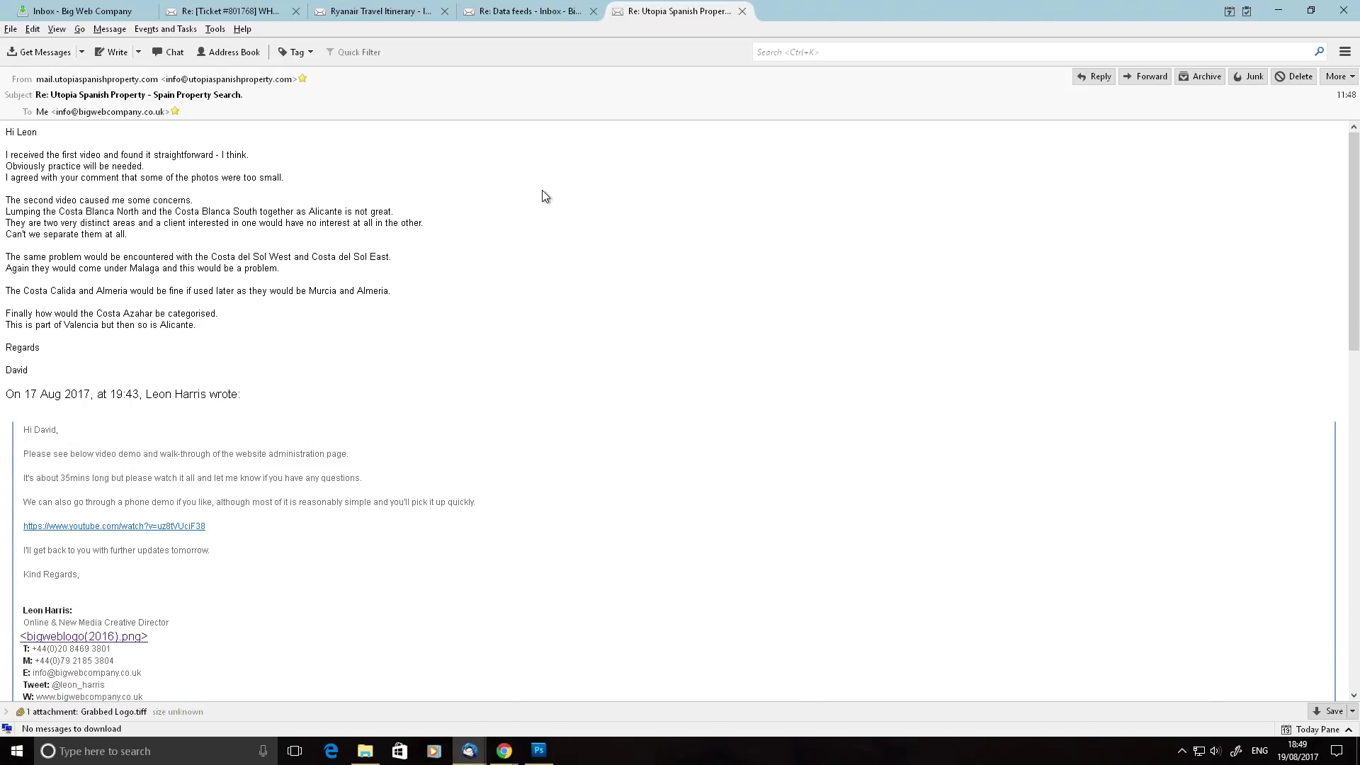
left_click(528, 11)
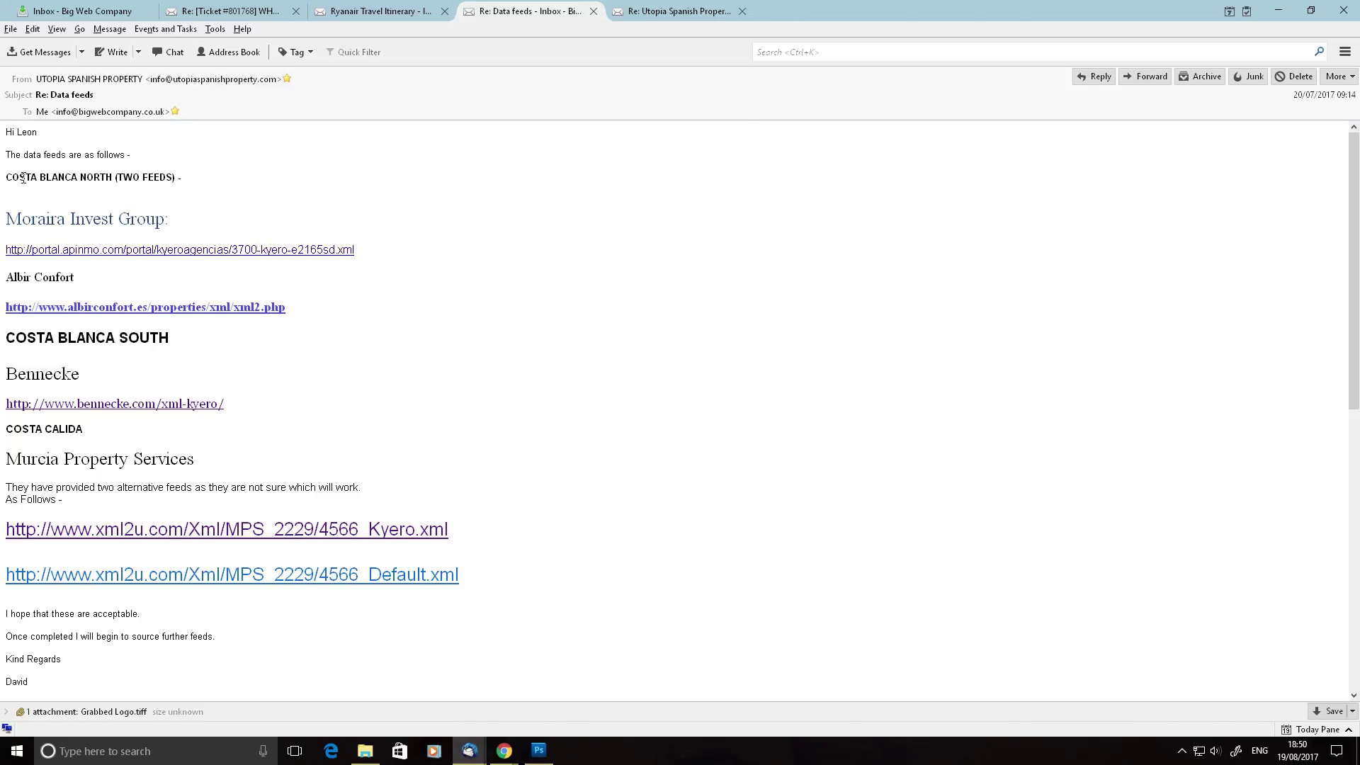
left_click_drag(29, 220, 132, 220)
left_click(249, 212)
Switch to Chrome and open the Manage Agents section of the property admin.
mouse_move(499, 754)
left_click(734, 695)
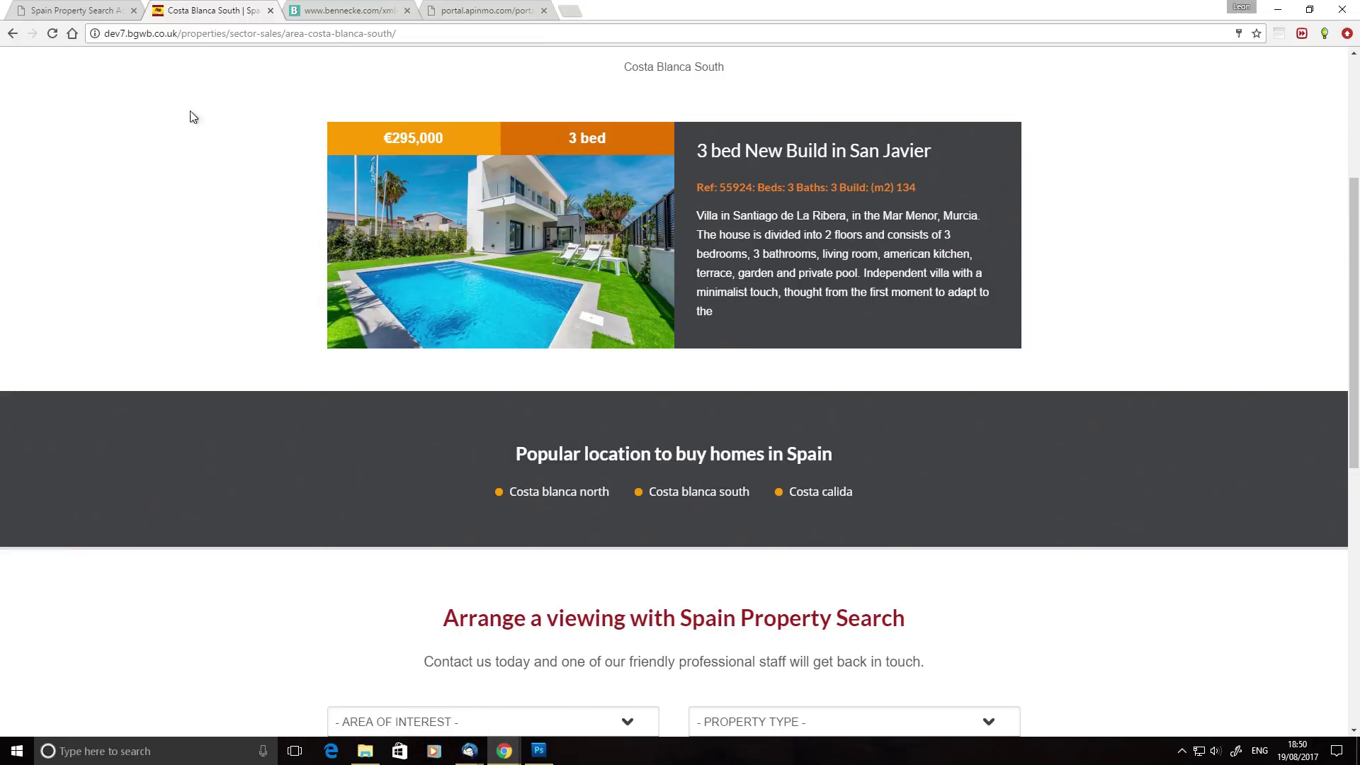
scroll(474, 124, "up", 1)
scroll(474, 124, "up", 2)
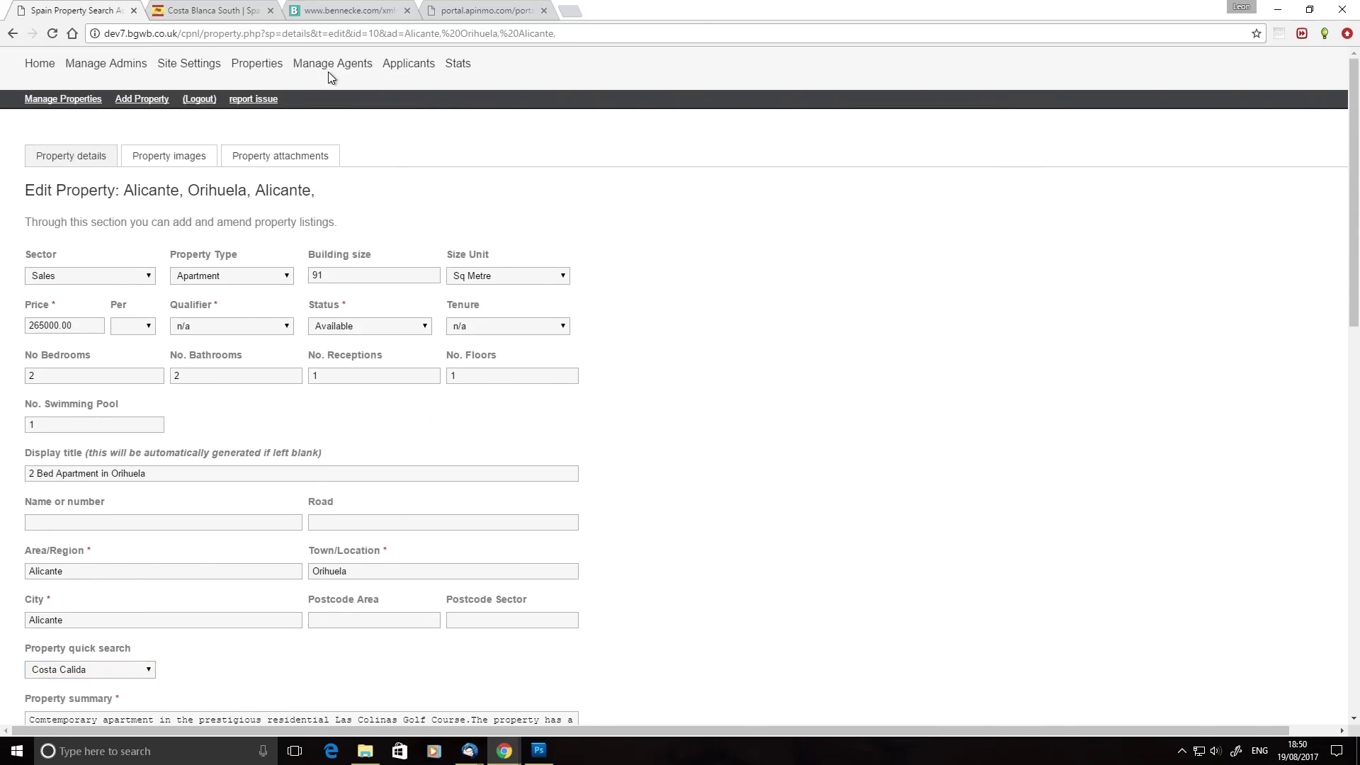
left_click(328, 68)
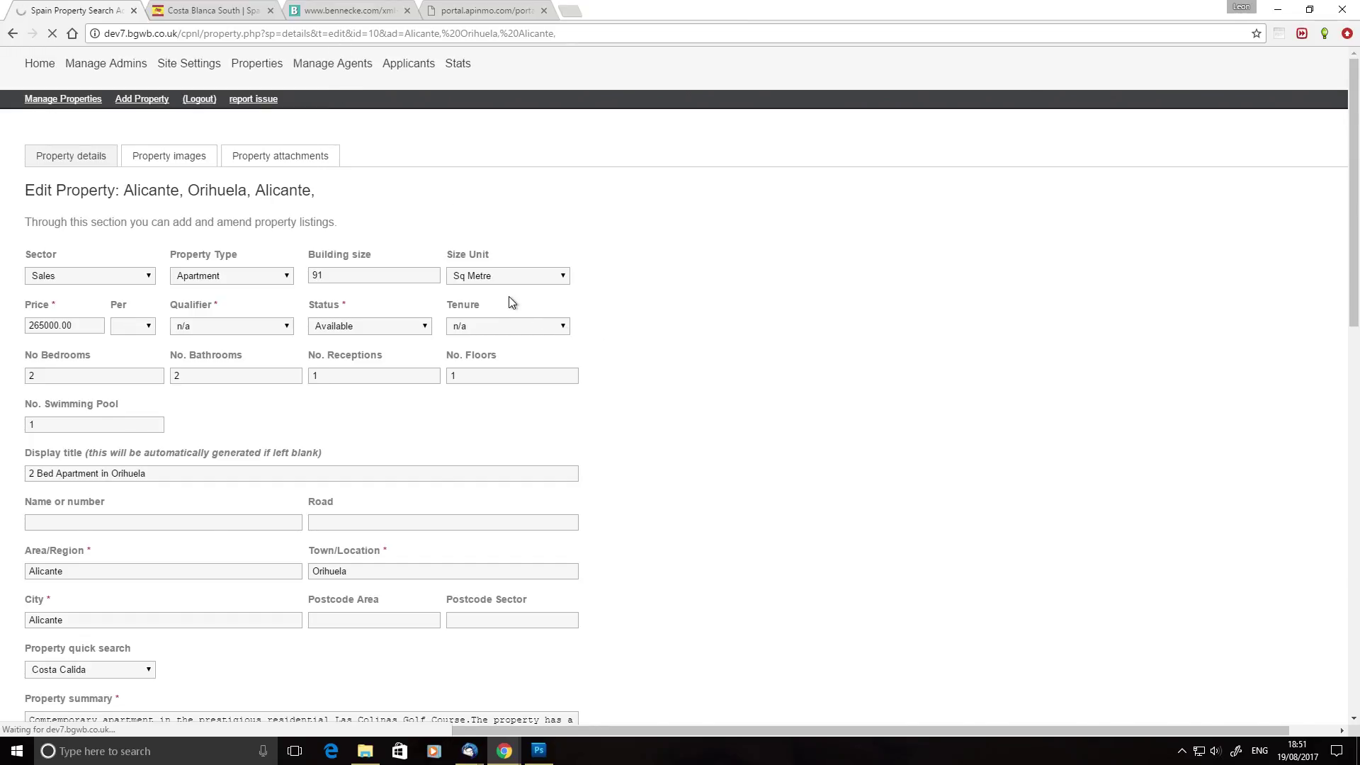
Open the Manage Agents list, check the suppliers in Thunderbird's data feeds email, and return to the list in Chrome.
left_click(350, 66)
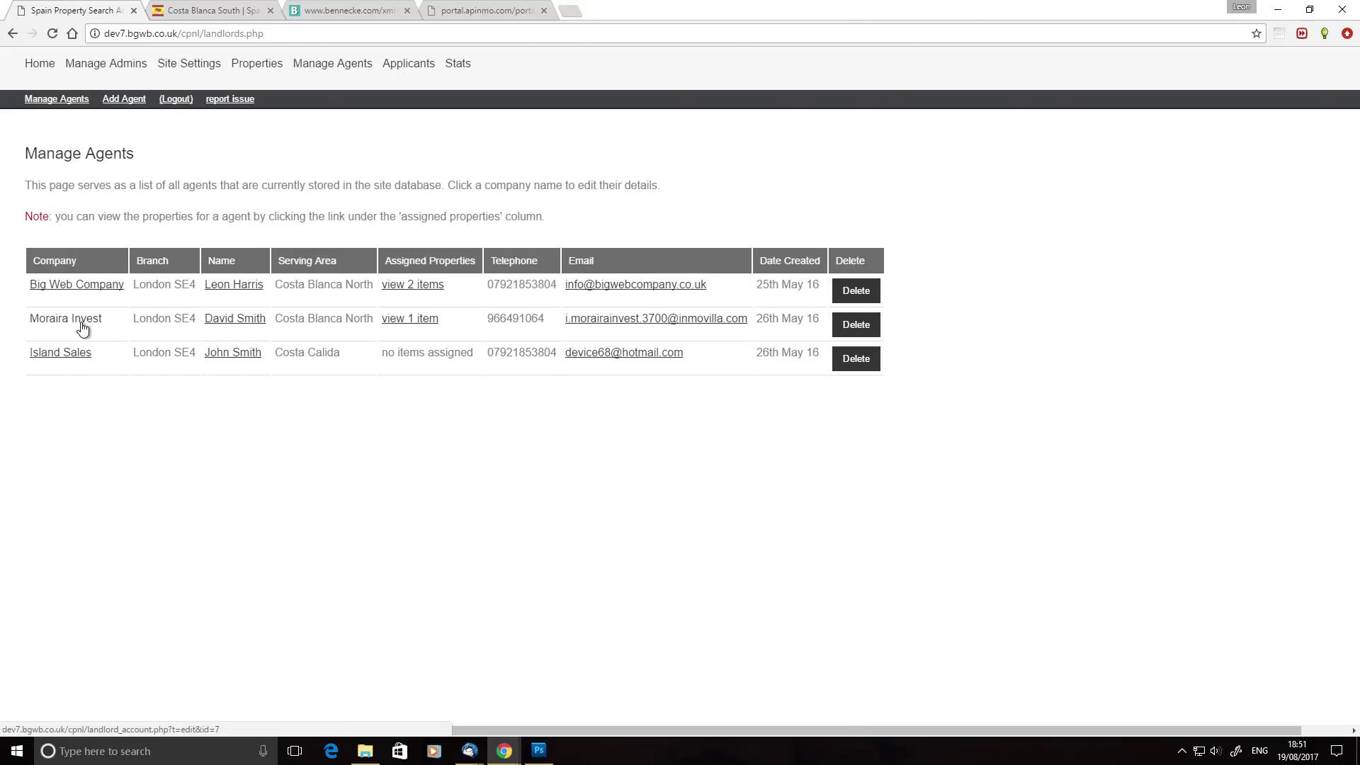
left_click(477, 753)
left_click(384, 694)
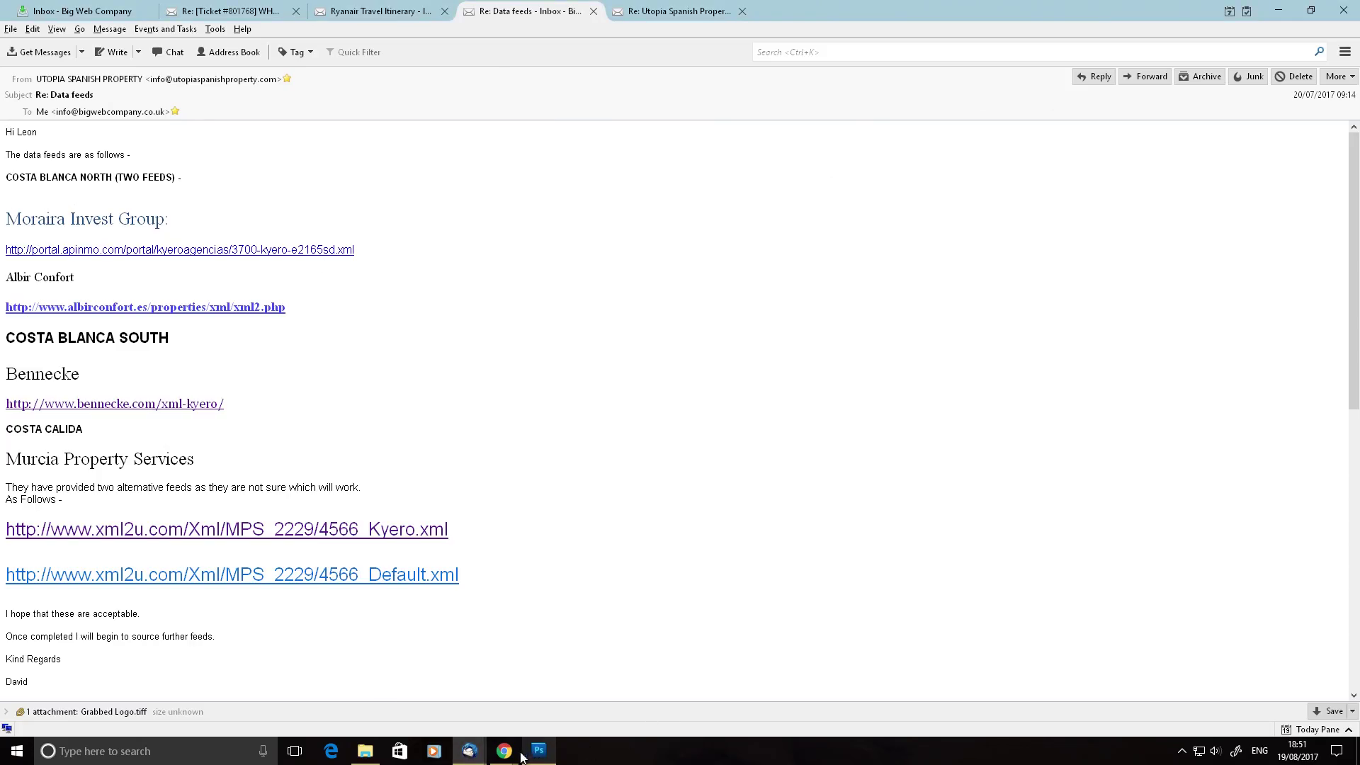
mouse_move(515, 756)
left_click(276, 680)
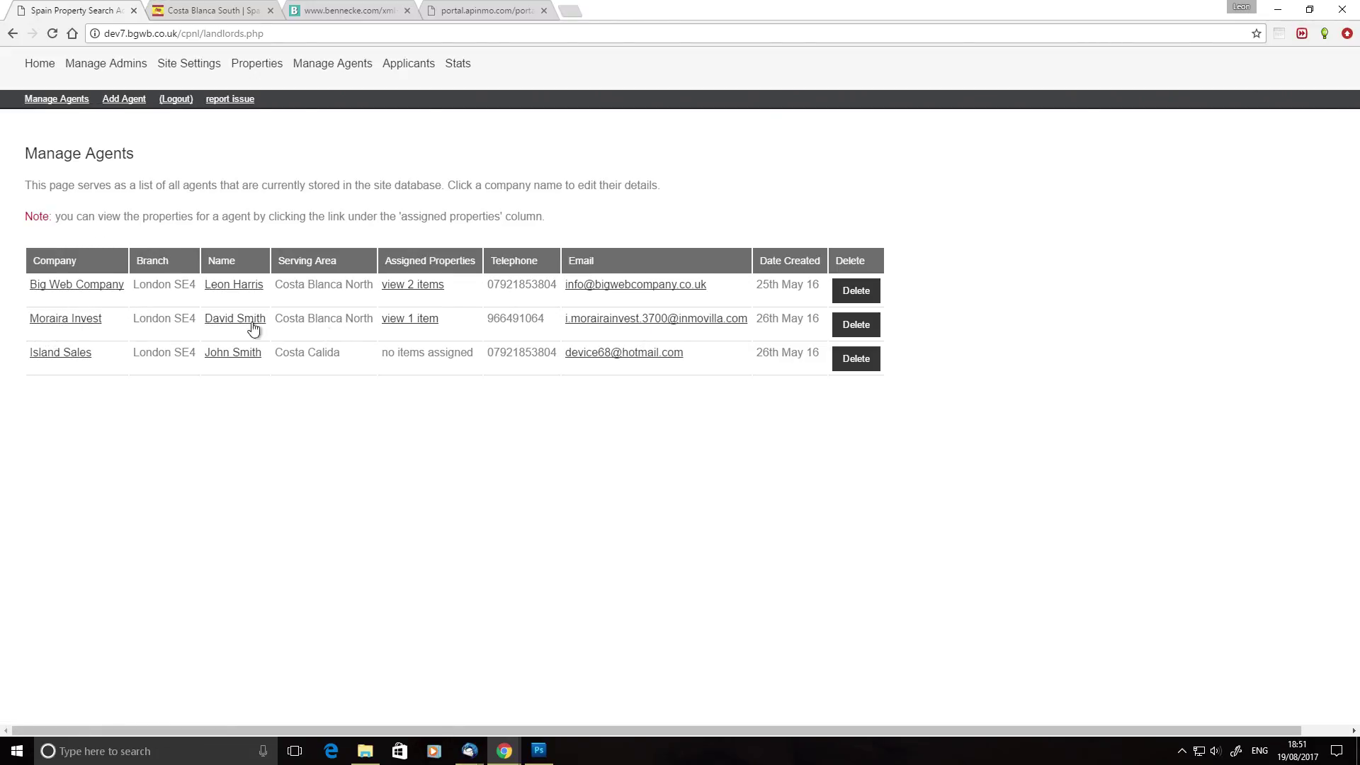
Open the Moraira Invest agent account and review its search area and XML feed settings.
left_click(95, 332)
scroll(430, 402, "down", 2)
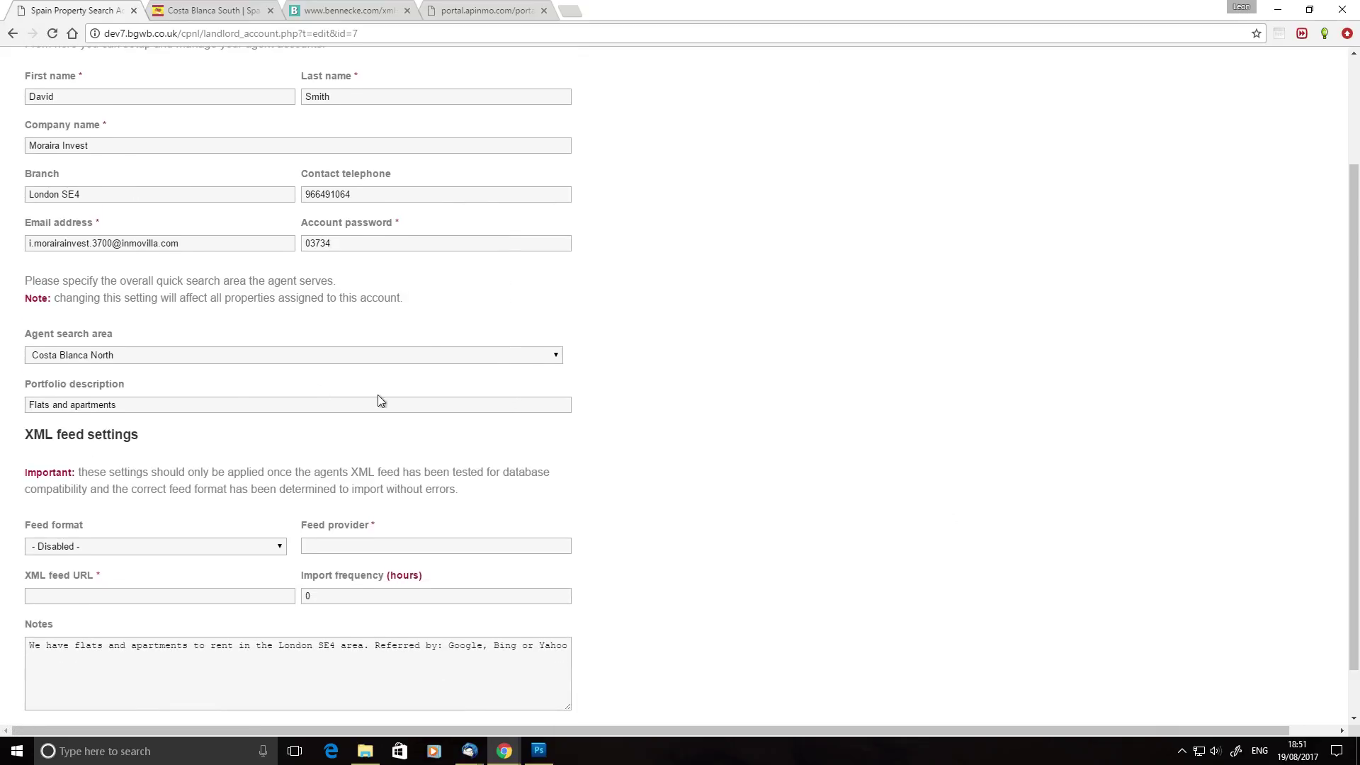
left_click(153, 356)
left_click(152, 356)
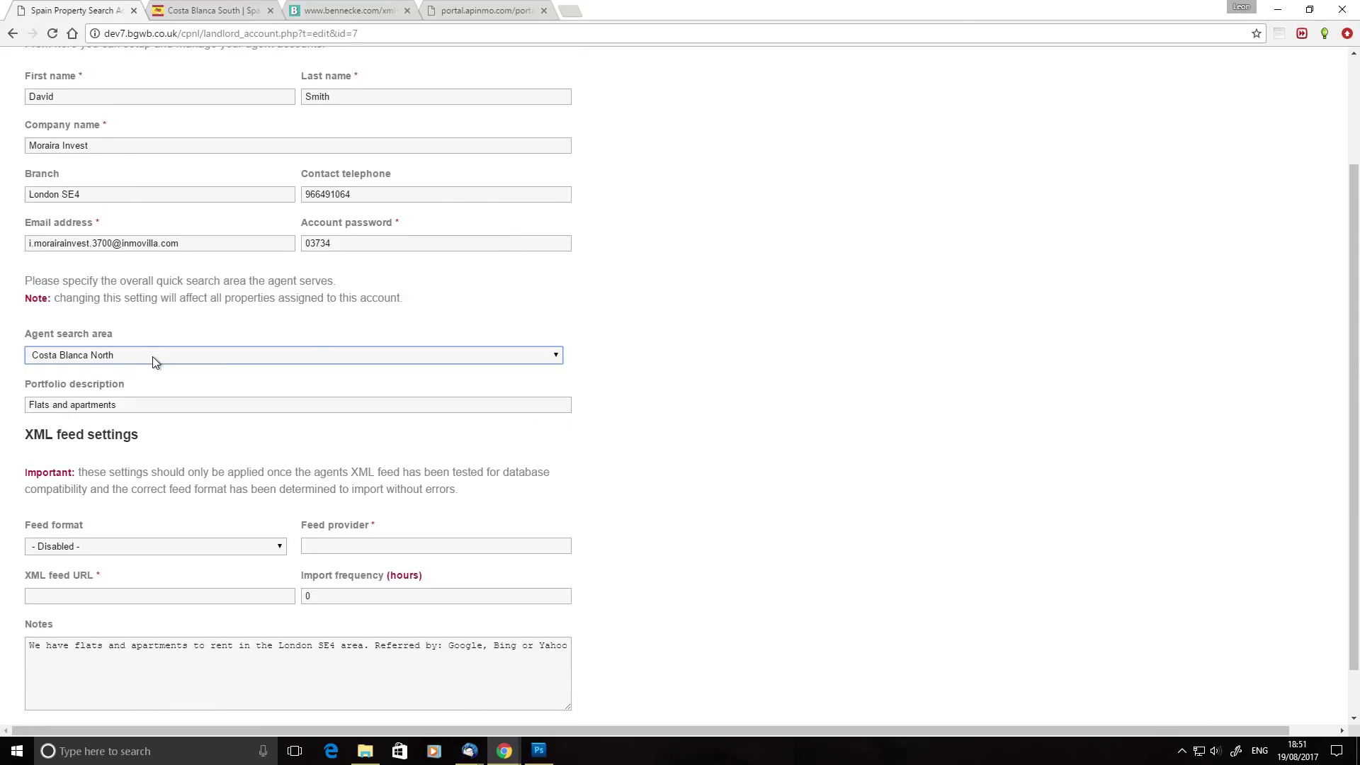
scroll(779, 425, "down", 1)
left_click(121, 541)
scroll(811, 536, "up", 3)
scroll(104, 394, "down", 2)
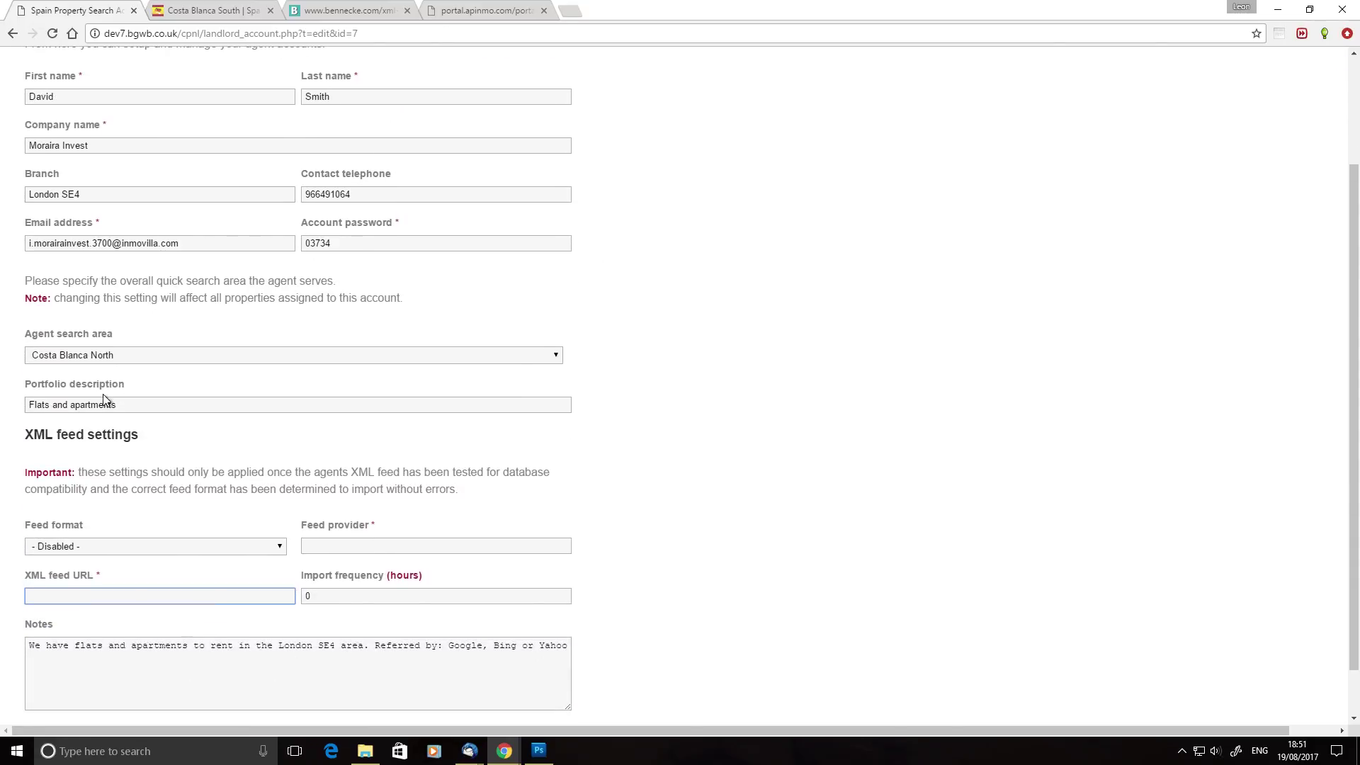
Examine the Agent search area setting and its quick search note on the Moraira Invest account.
left_click(121, 357)
left_click(121, 357)
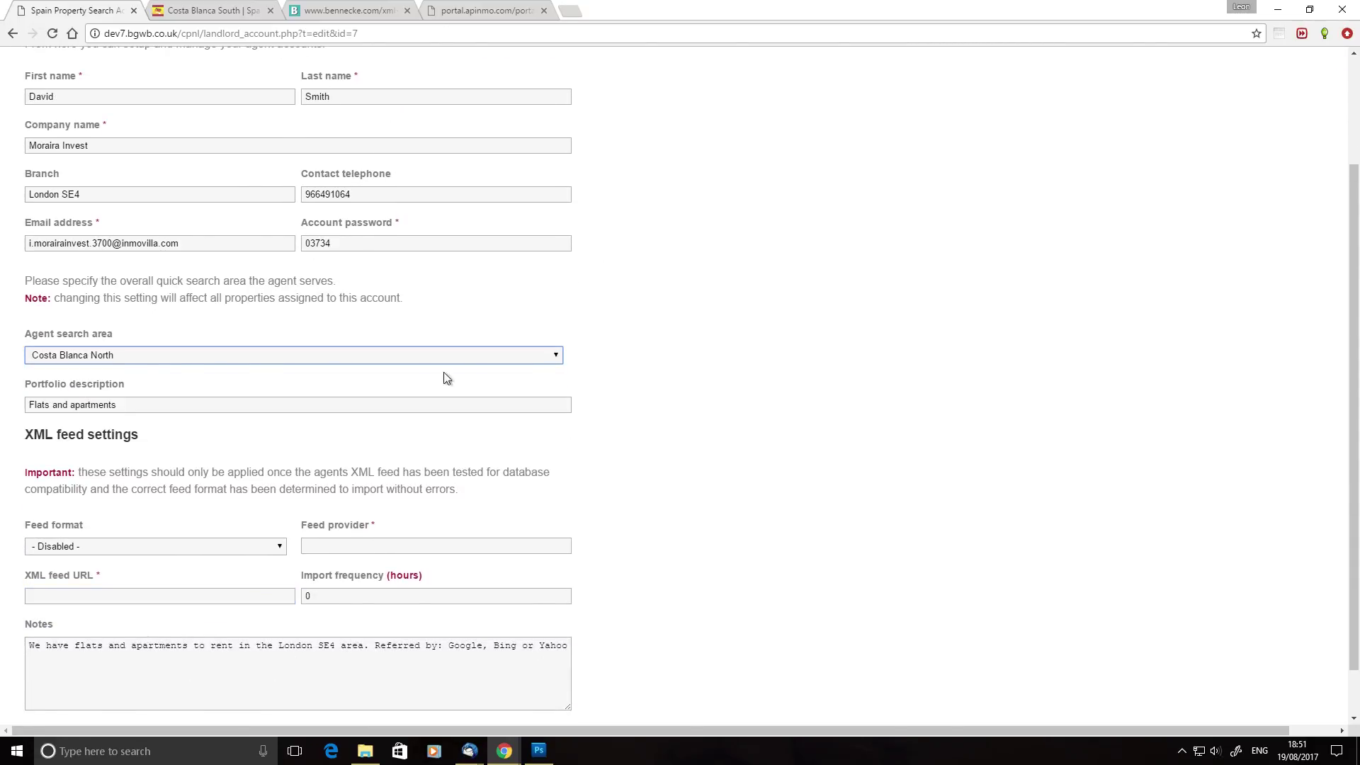
left_click(712, 396)
scroll(633, 441, "down", 1)
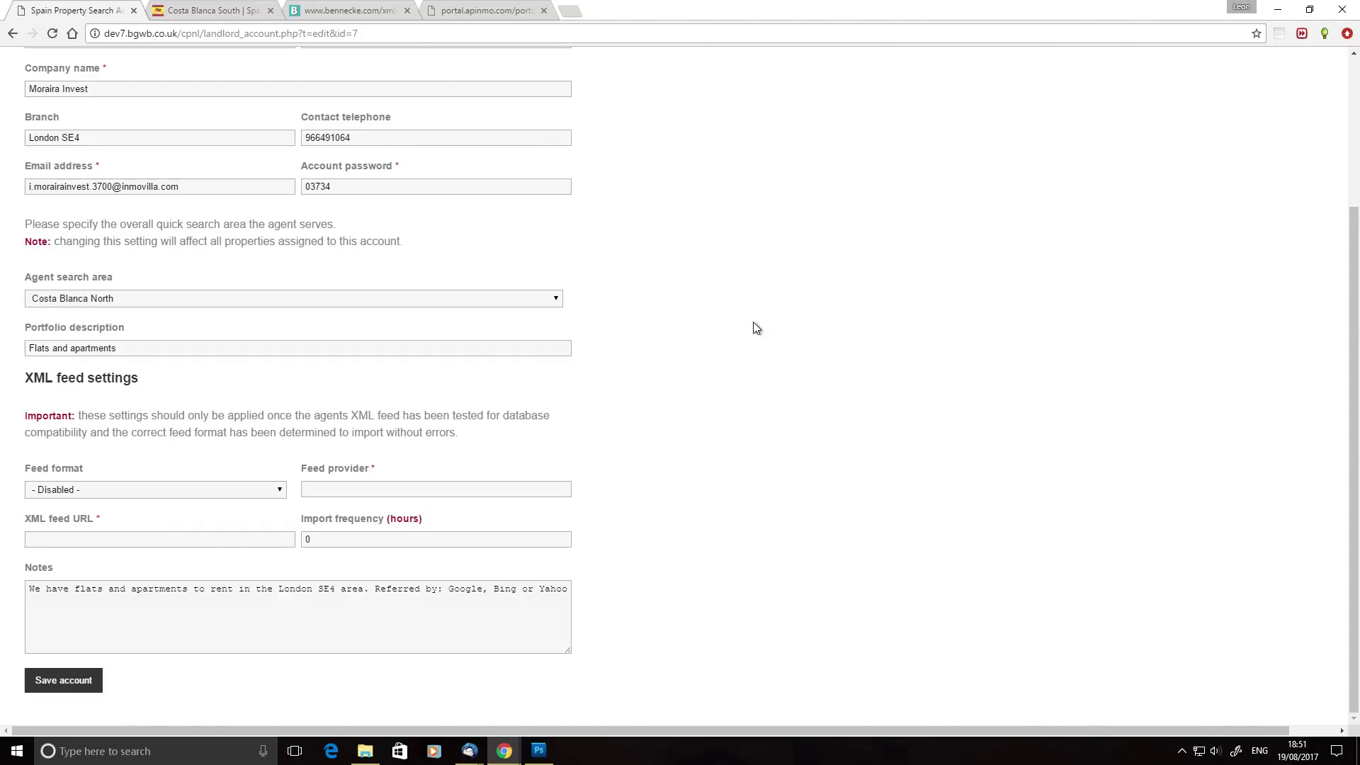
left_click(397, 300)
left_click(395, 299)
double_click(116, 304)
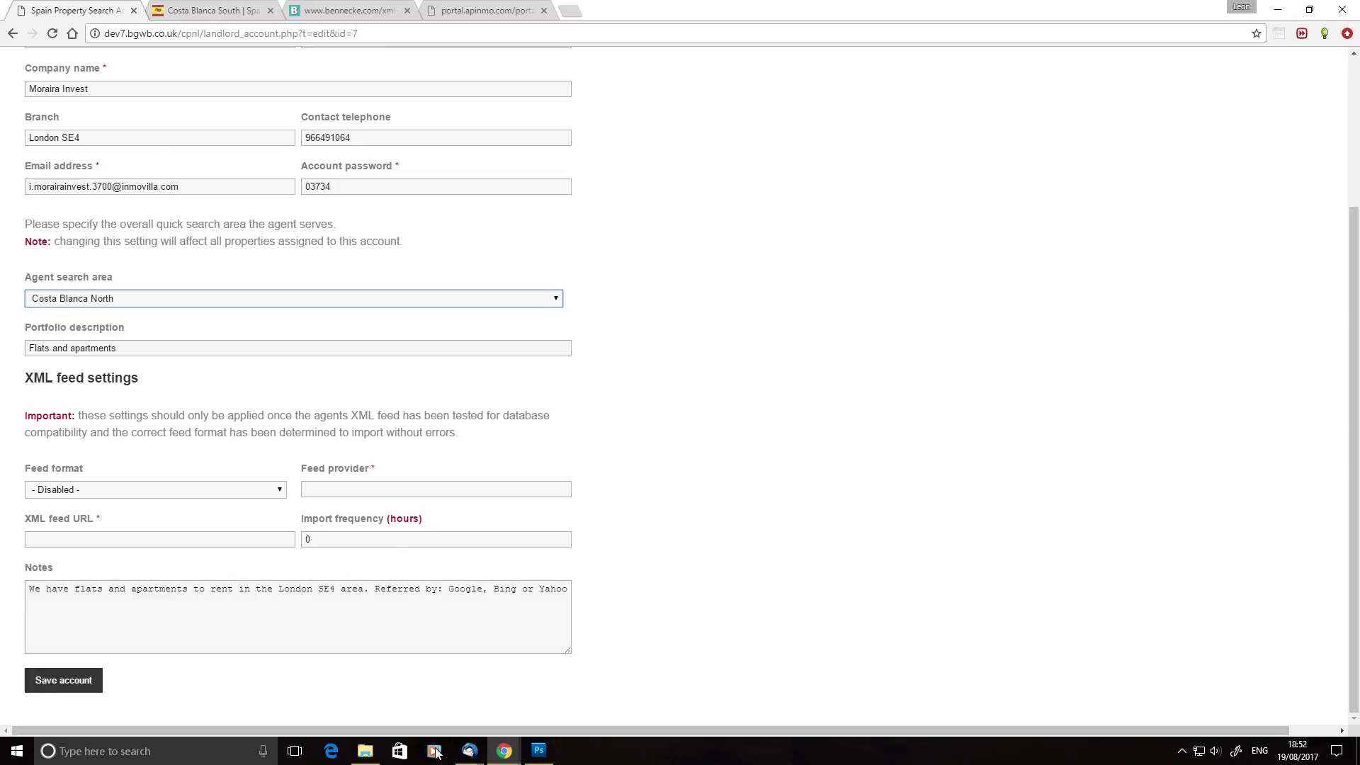
left_click(809, 297)
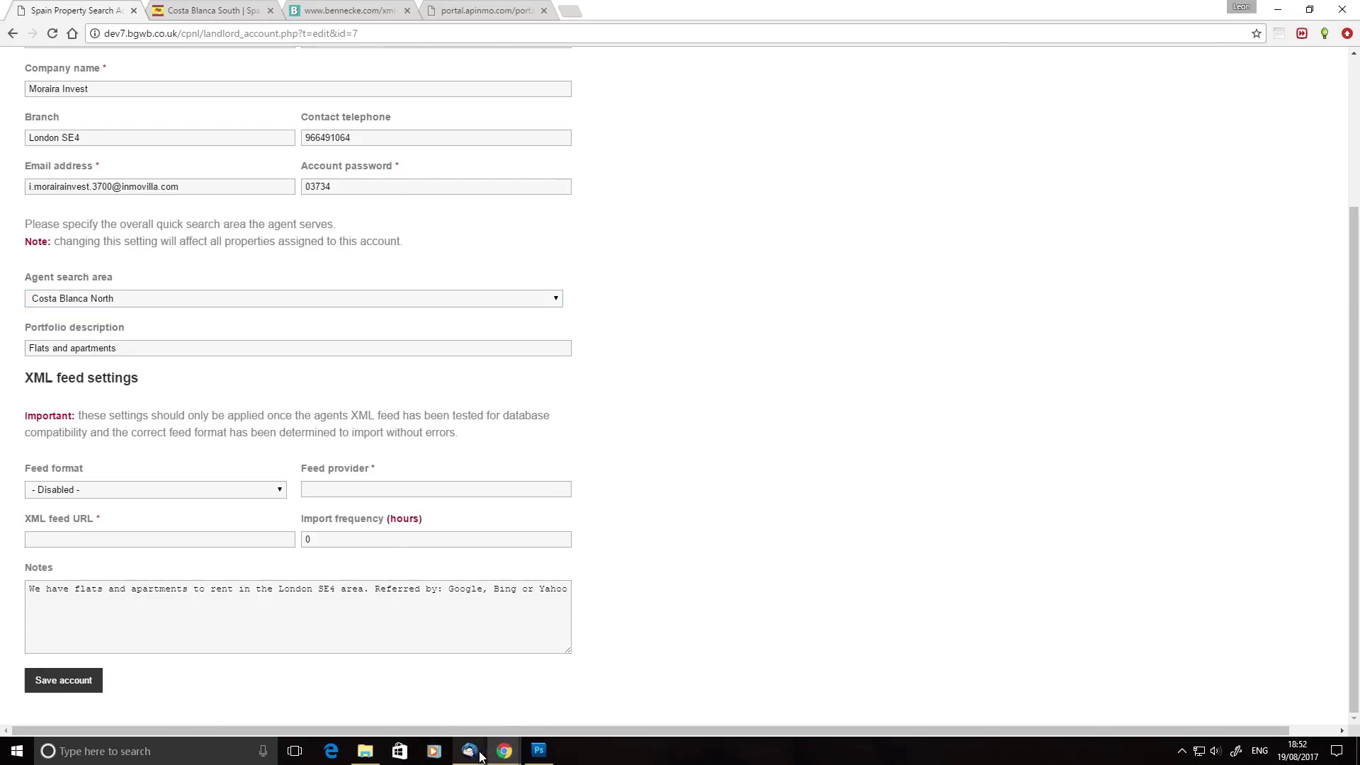
Switch to Thunderbird and open the client's Utopia Spanish Property email to read the concerns about separating the Costa regions.
mouse_move(470, 750)
left_click(366, 665)
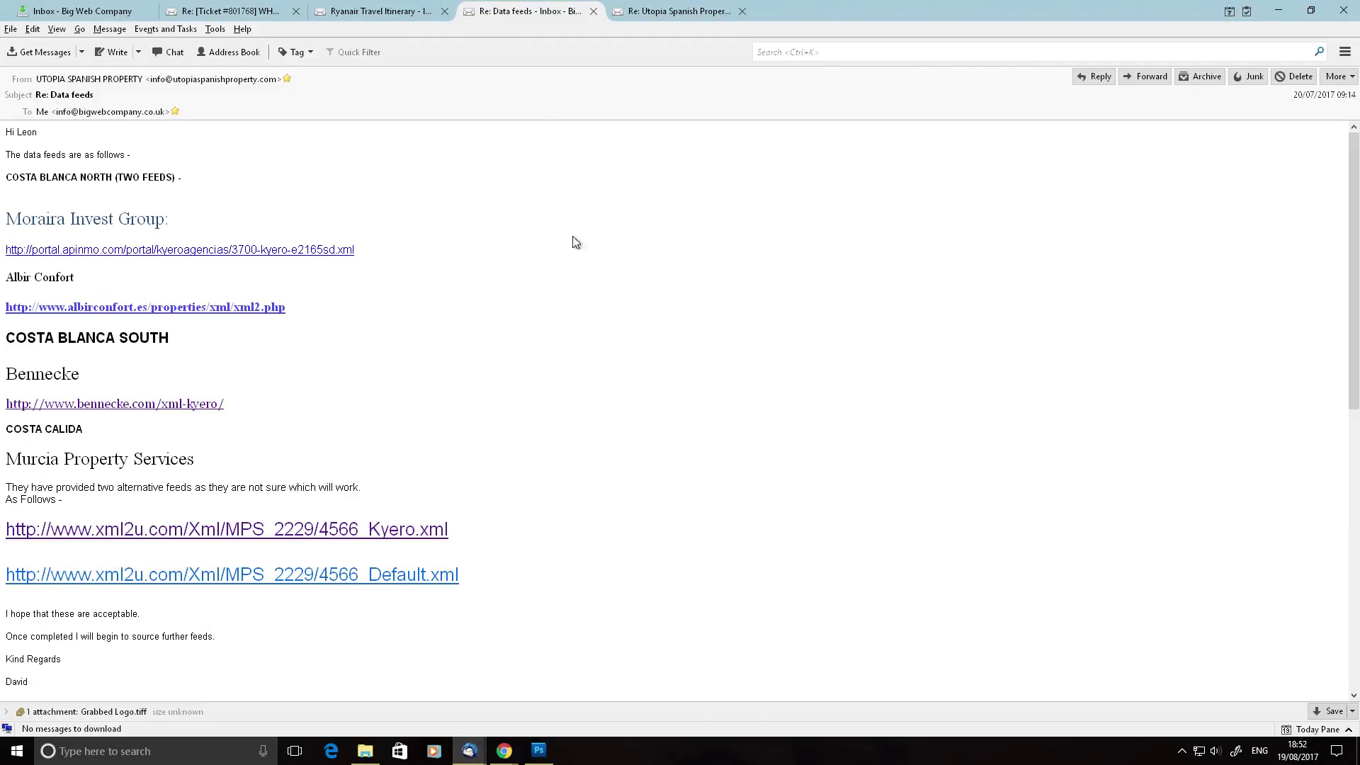
left_click(656, 20)
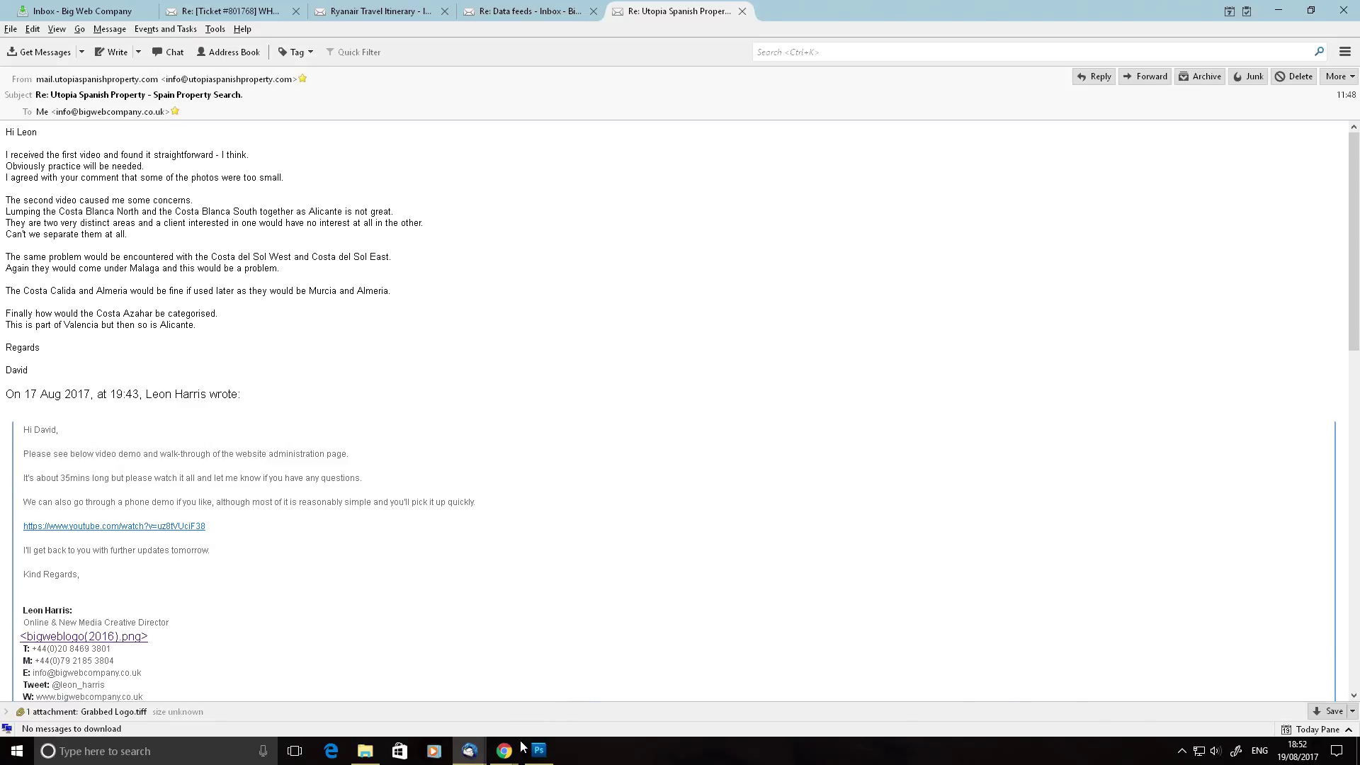
Switch to Chrome and open the Orihuela apartment's edit form from the property list.
mouse_move(505, 749)
left_click(775, 700)
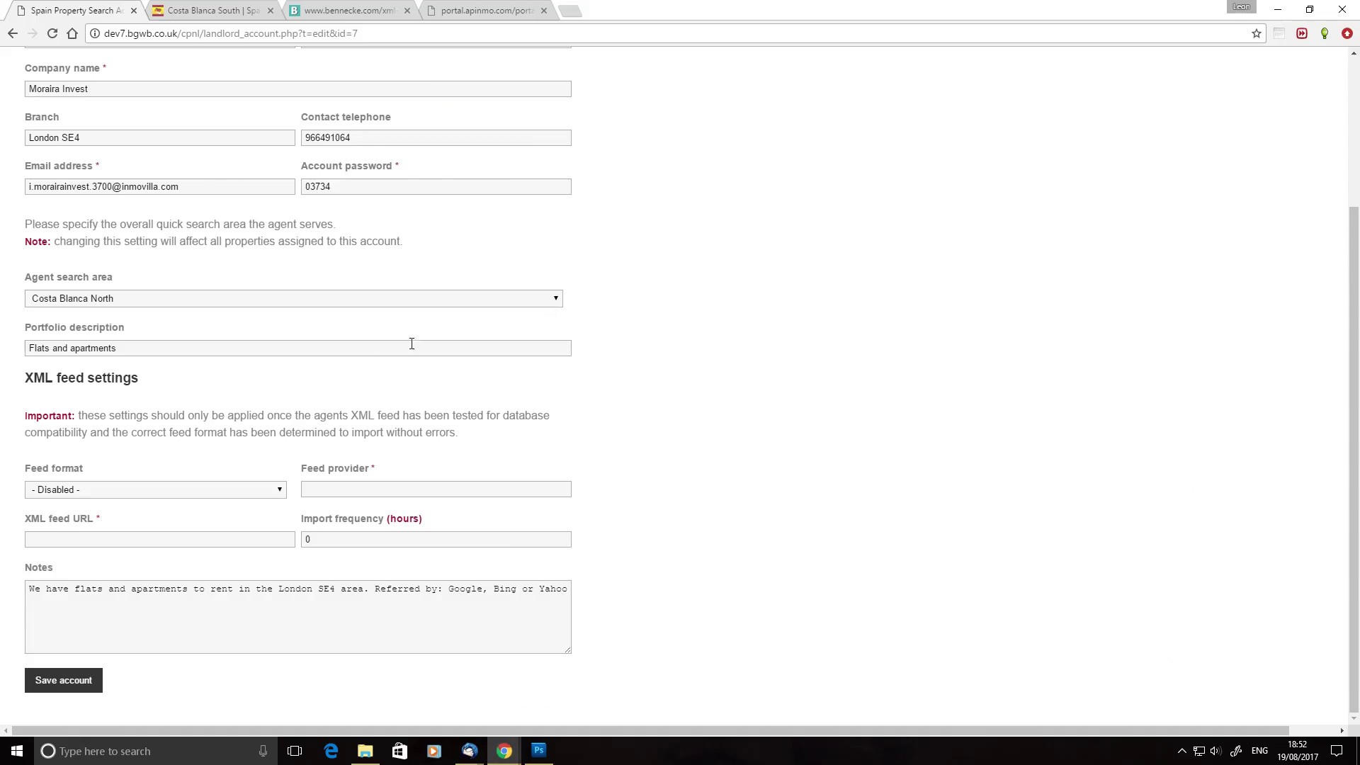
scroll(674, 470, "up", 3)
left_click(280, 62)
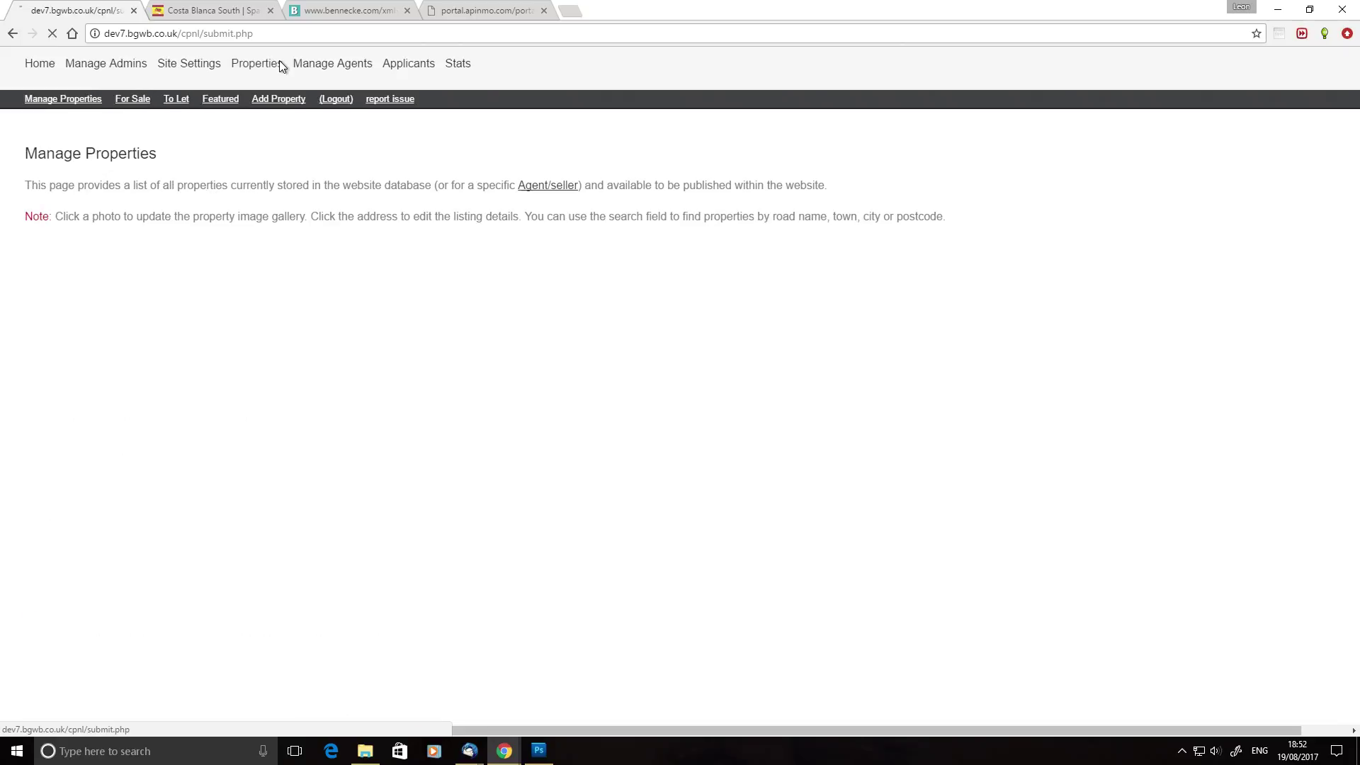
left_click(617, 320)
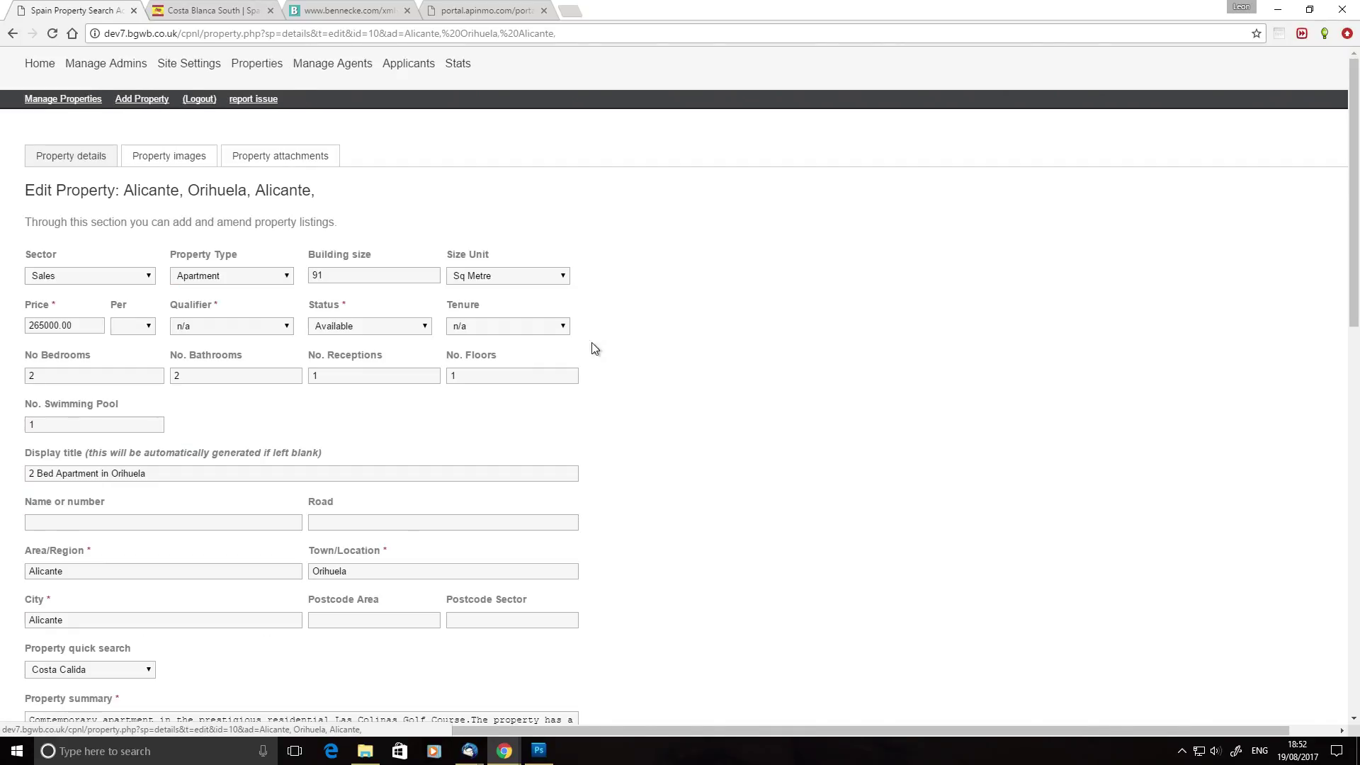
Inspect the region options available for the Orihuela apartment's Property quick search, including Costa Blanca North and Costa Blanca South.
scroll(598, 343, "down", 5)
left_click(75, 251)
left_click(75, 252)
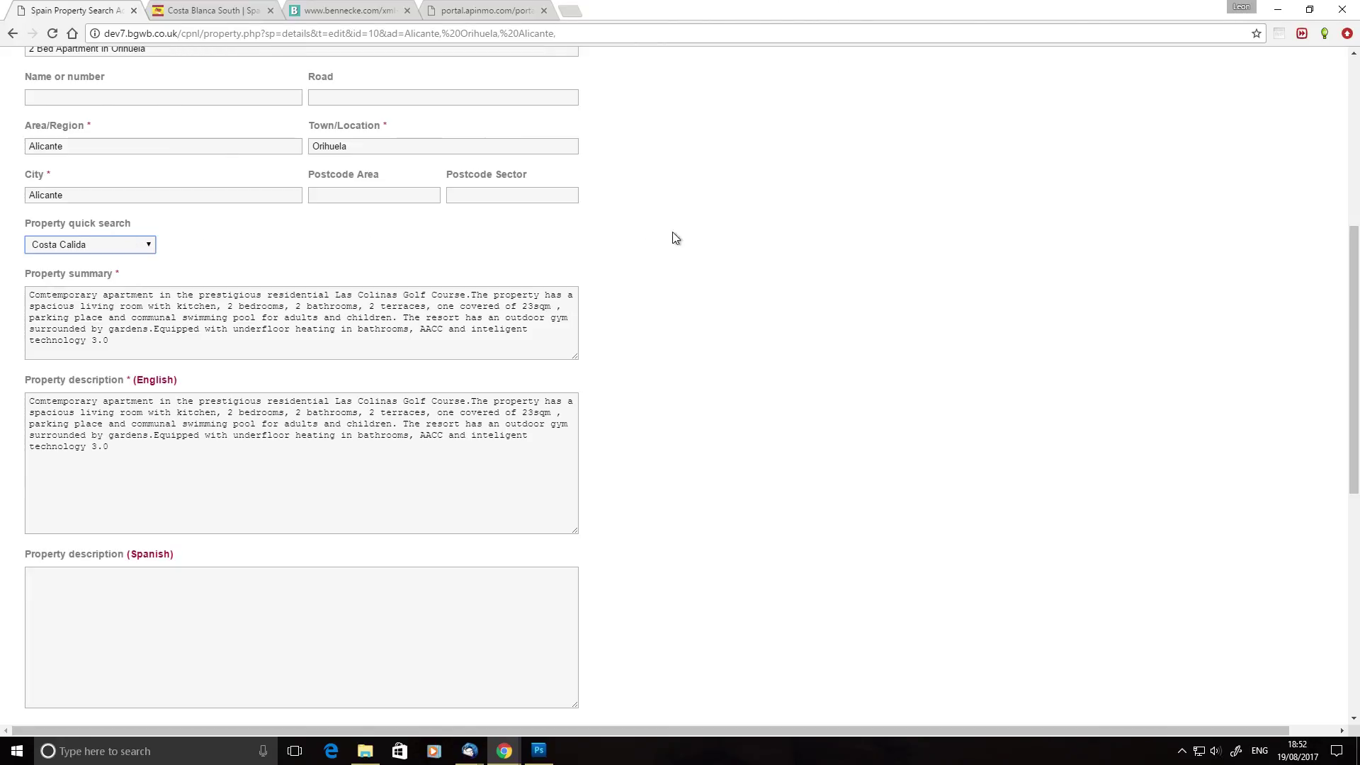
left_click(148, 246)
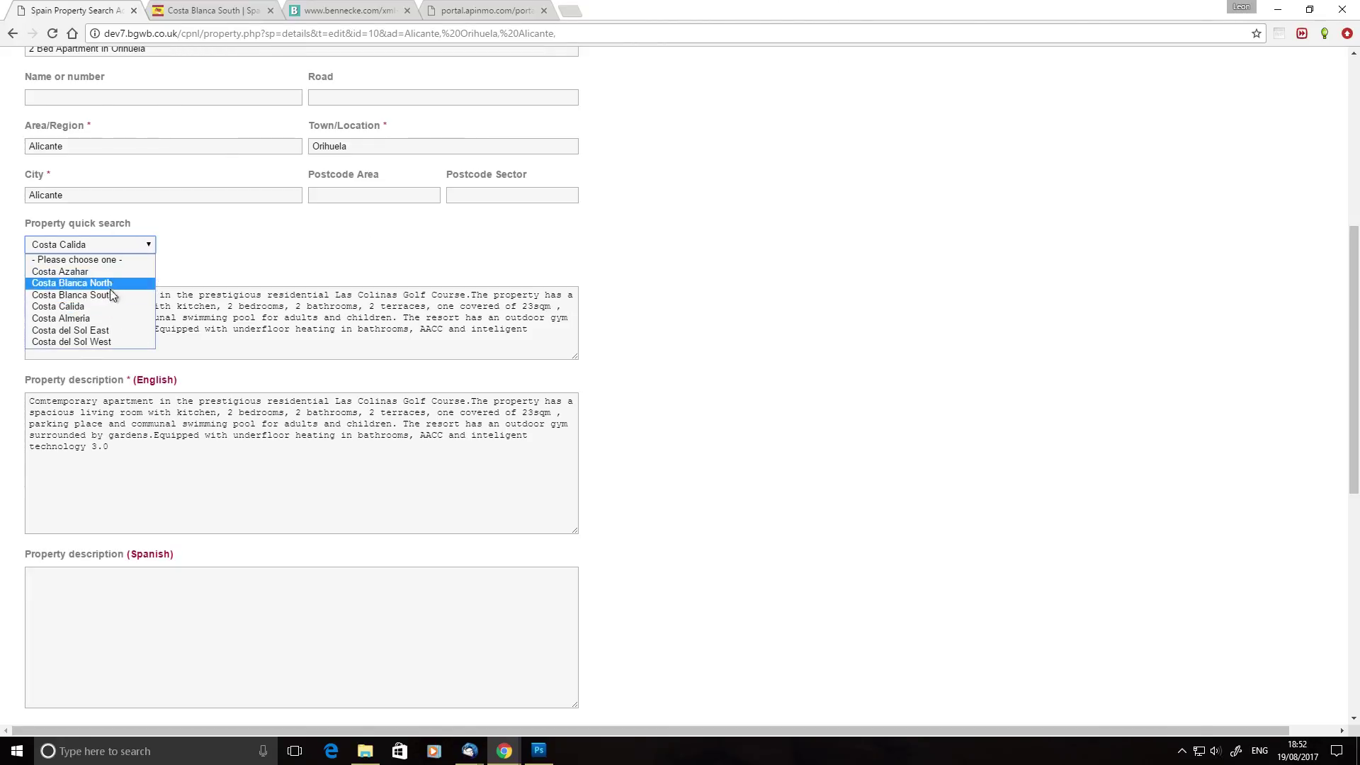
left_click(164, 270)
left_click(116, 241)
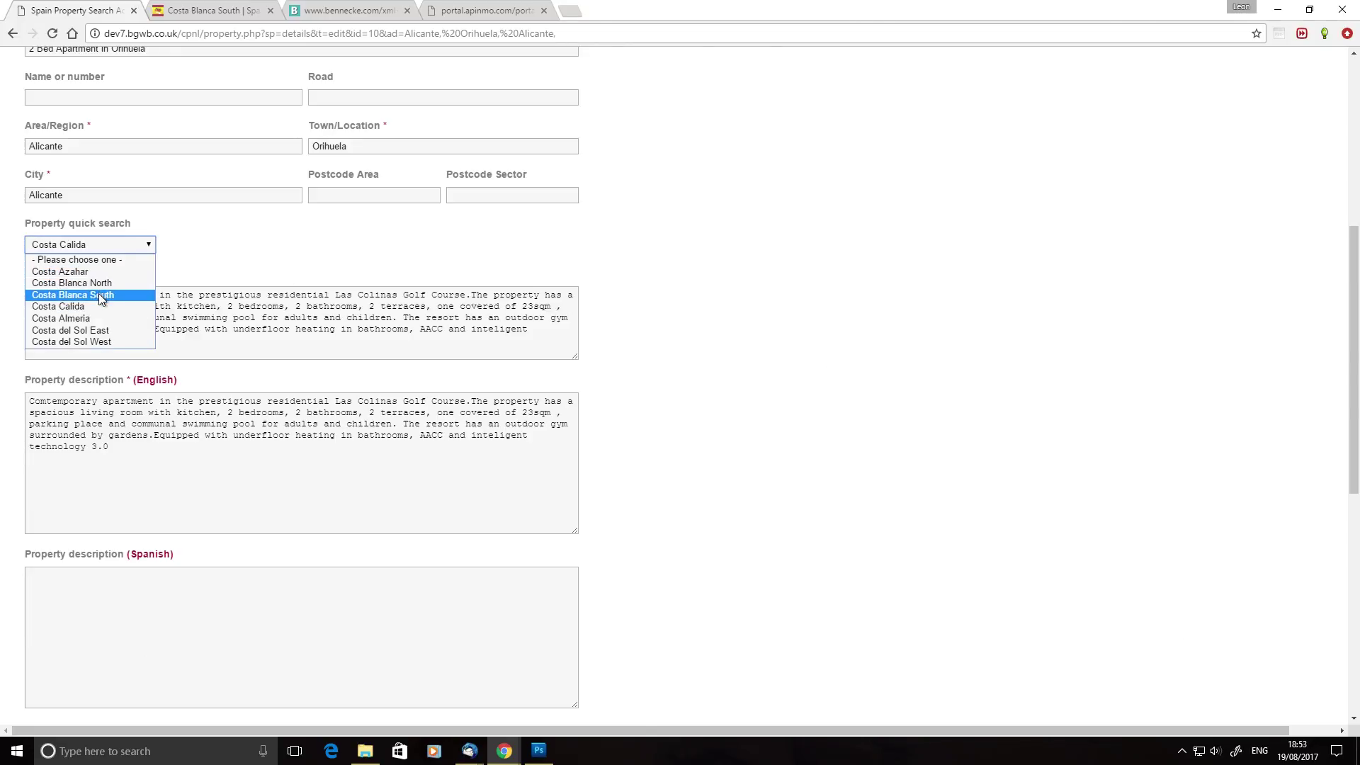
left_click(894, 267)
scroll(844, 413, "up", 6)
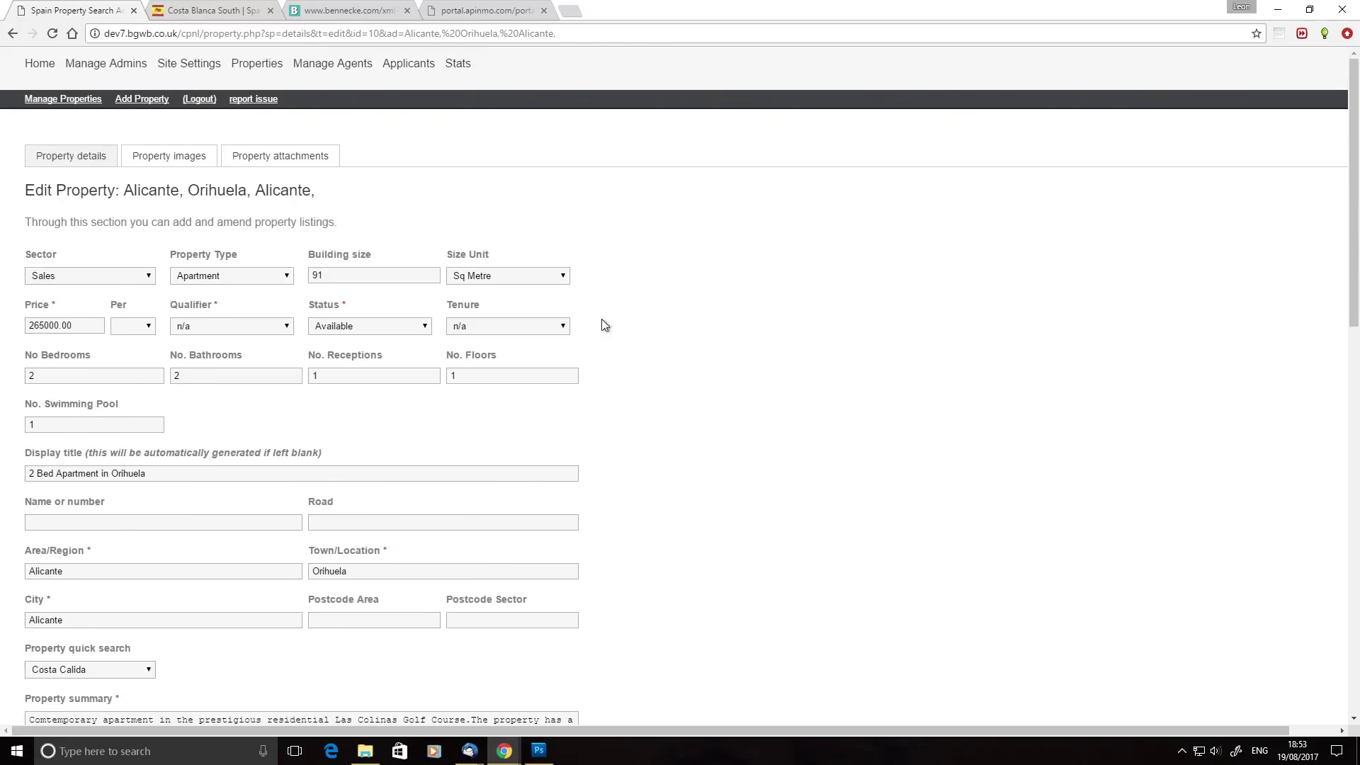
Load the Costa Blanca South listings from the popular locations on the public site and view the properties shown.
key("ctrl+Tab")
scroll(655, 537, "down", 2)
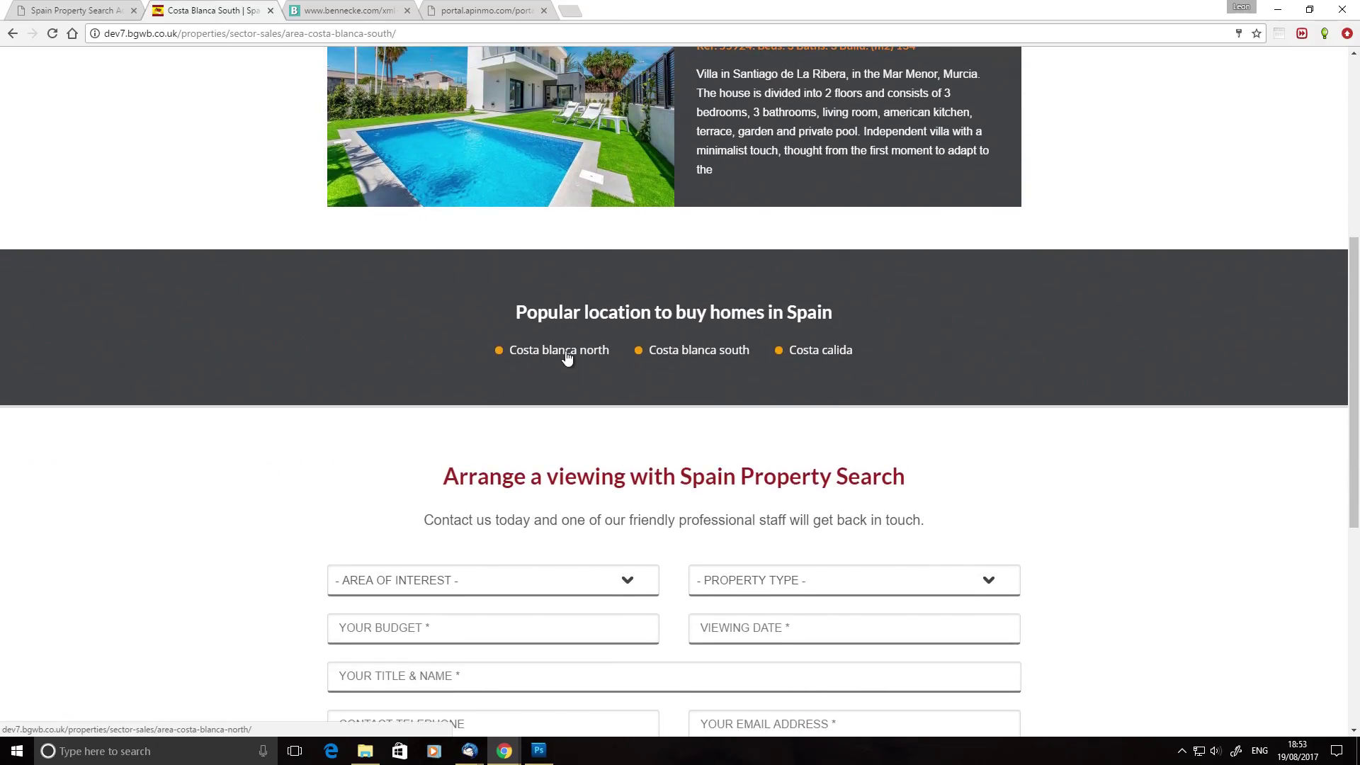
left_click(700, 354)
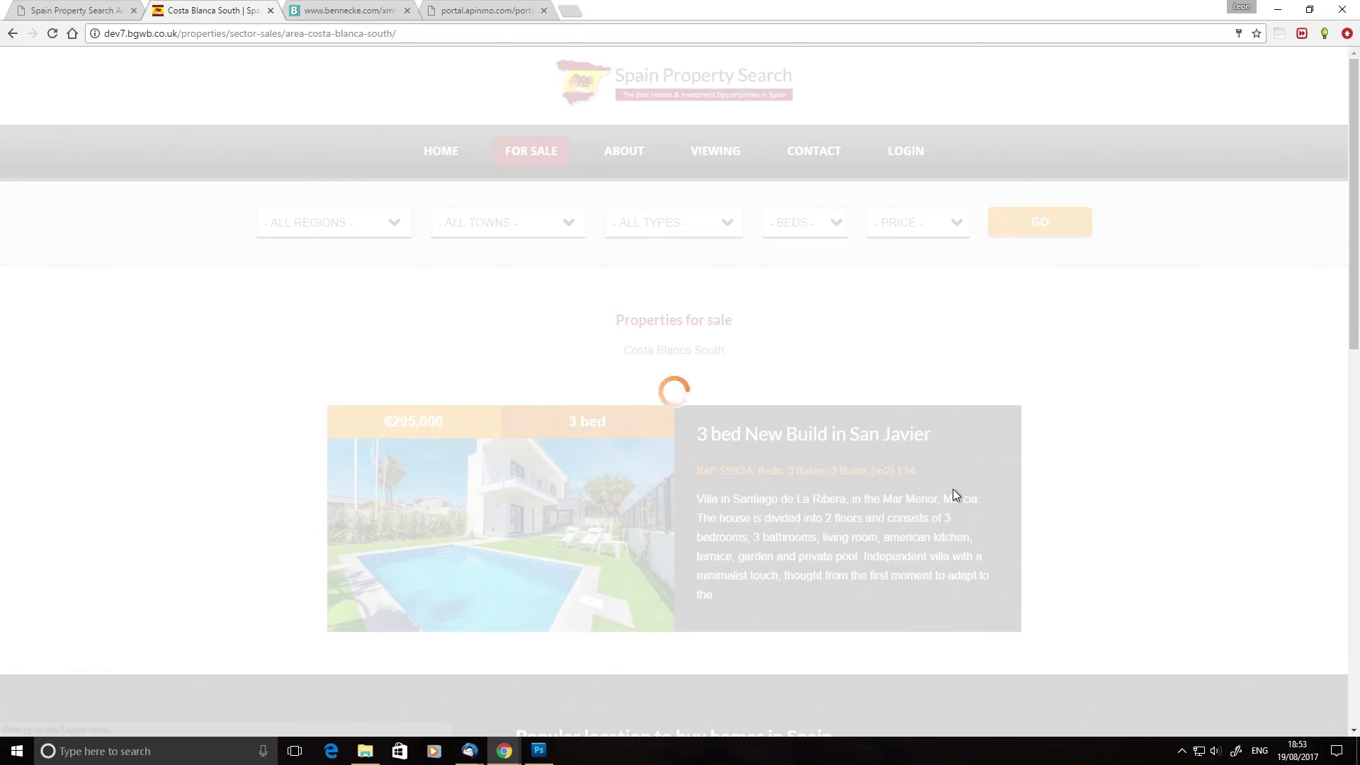
scroll(954, 489, "down", 2)
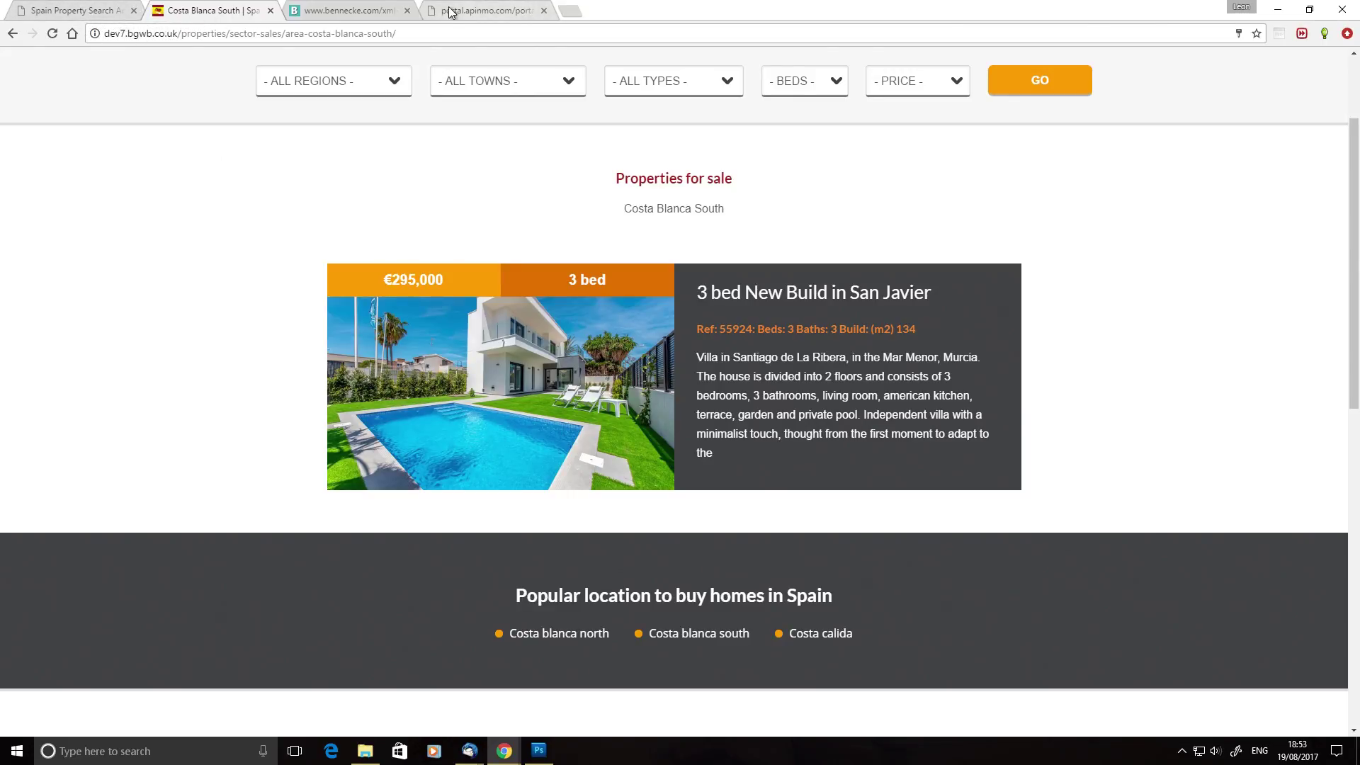
Review the location fields on the Orihuela apartment's edit form and switch to Thunderbird to check the data feeds email.
left_click(108, 10)
scroll(729, 355, "down", 4)
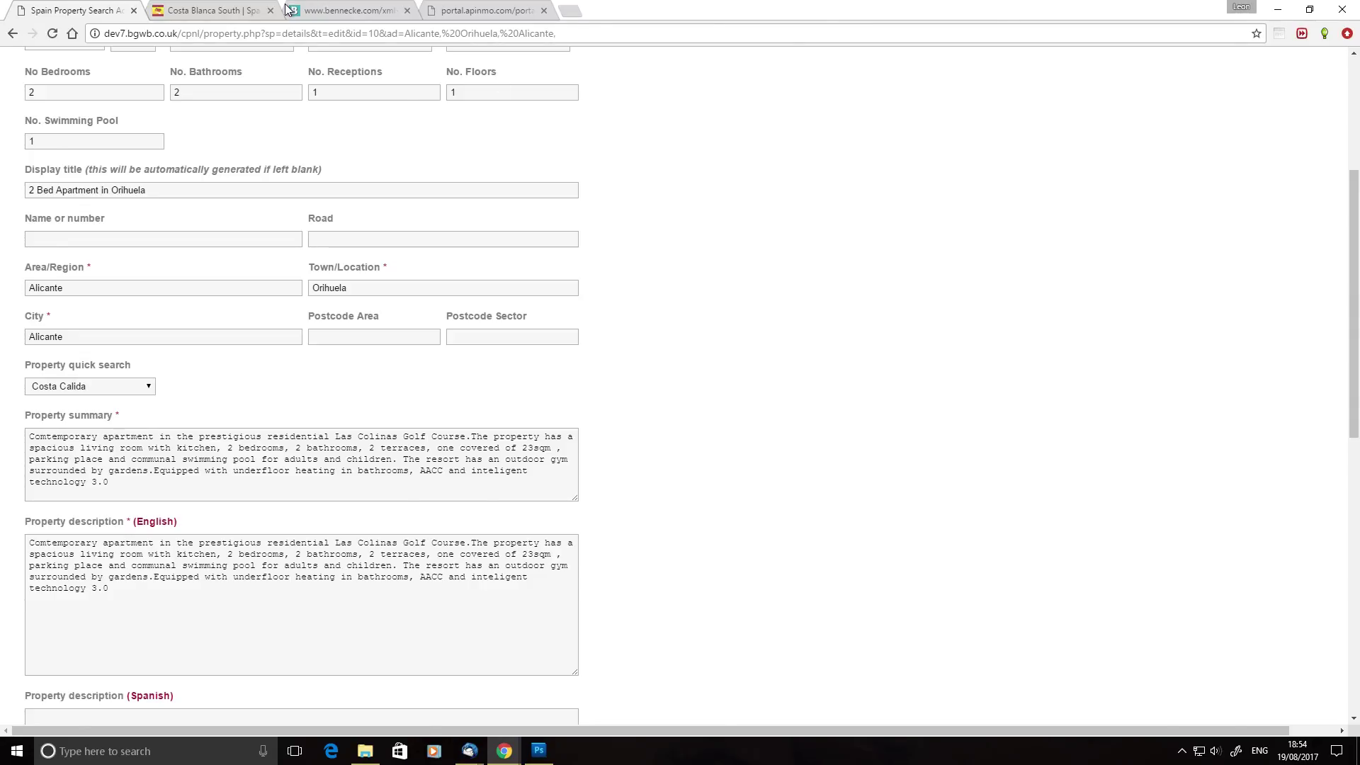
mouse_move(470, 749)
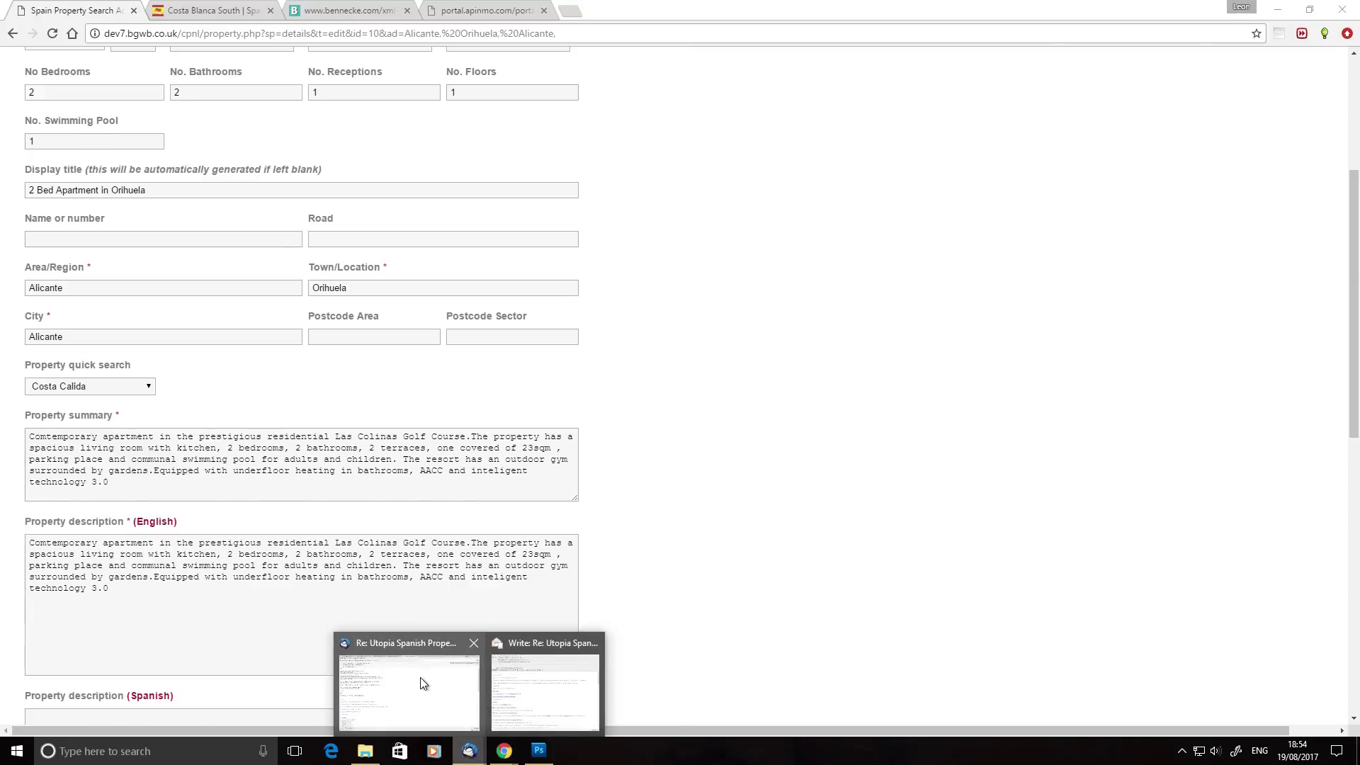
left_click(427, 685)
left_click(524, 11)
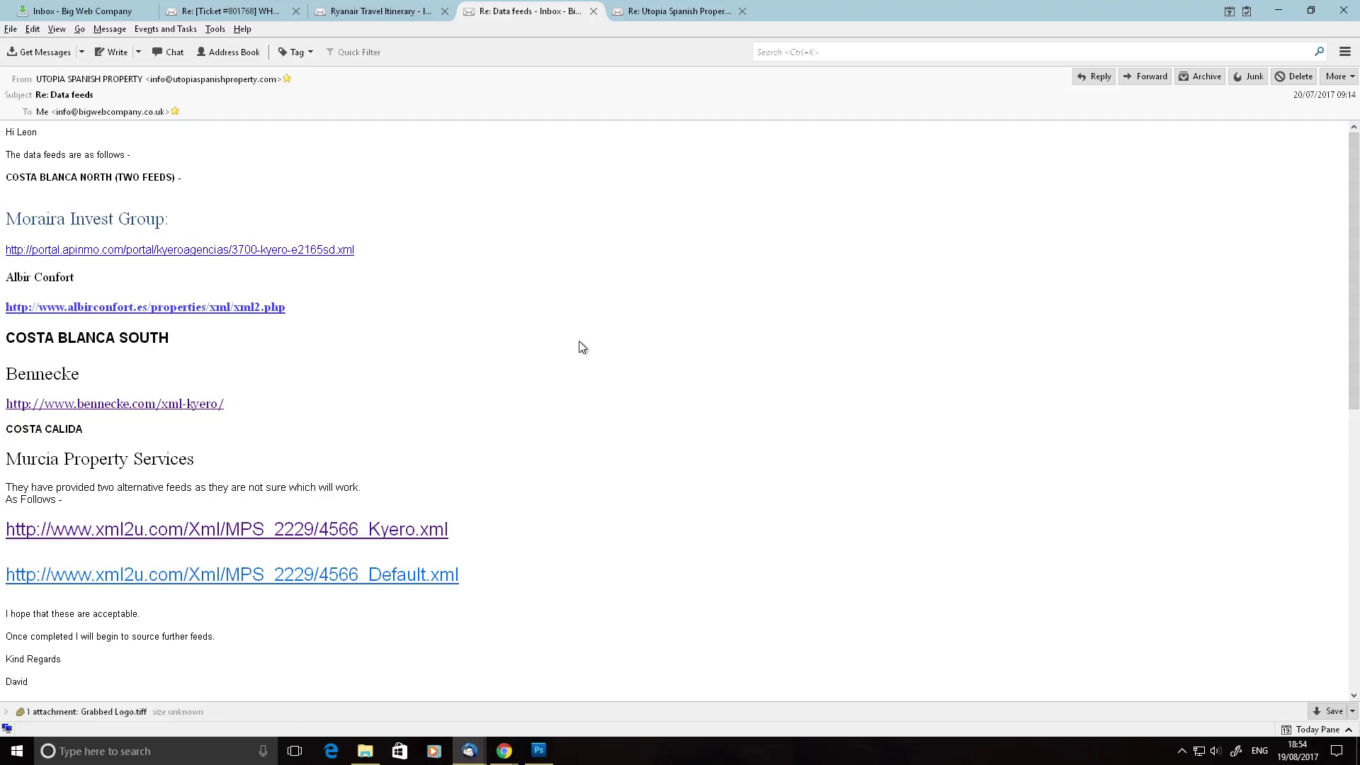
Switch to Chrome and examine the listing and popular location links on the public Costa Blanca South page.
left_click(504, 751)
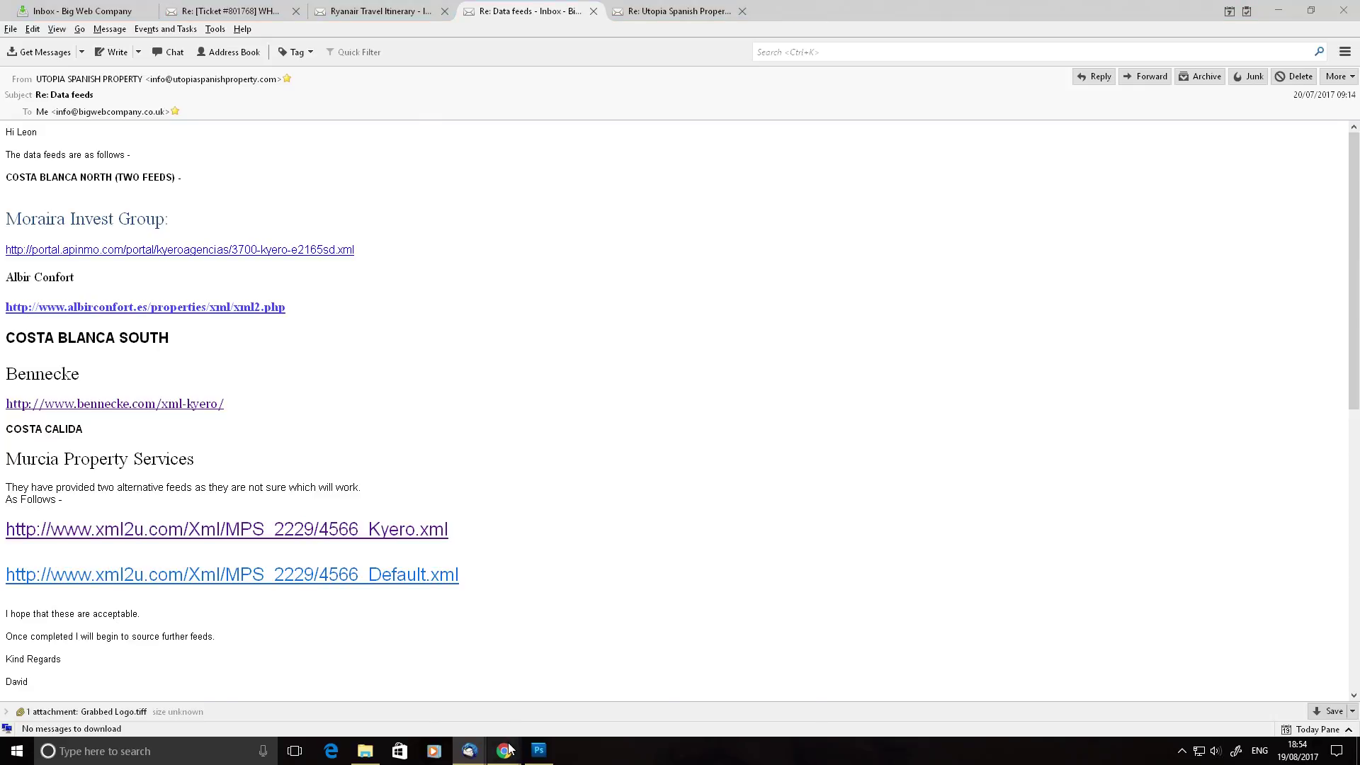
left_click(748, 686)
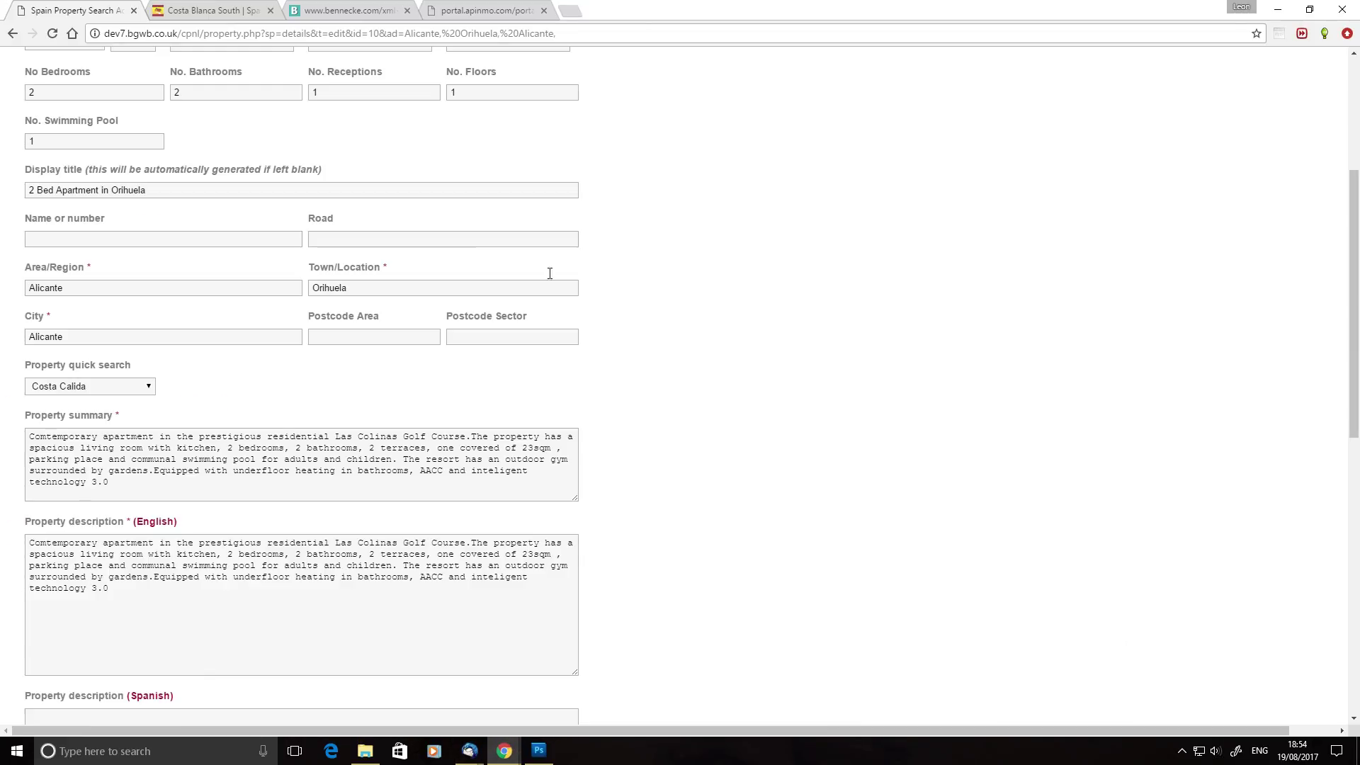
left_click(213, 6)
scroll(751, 310, "down", 4)
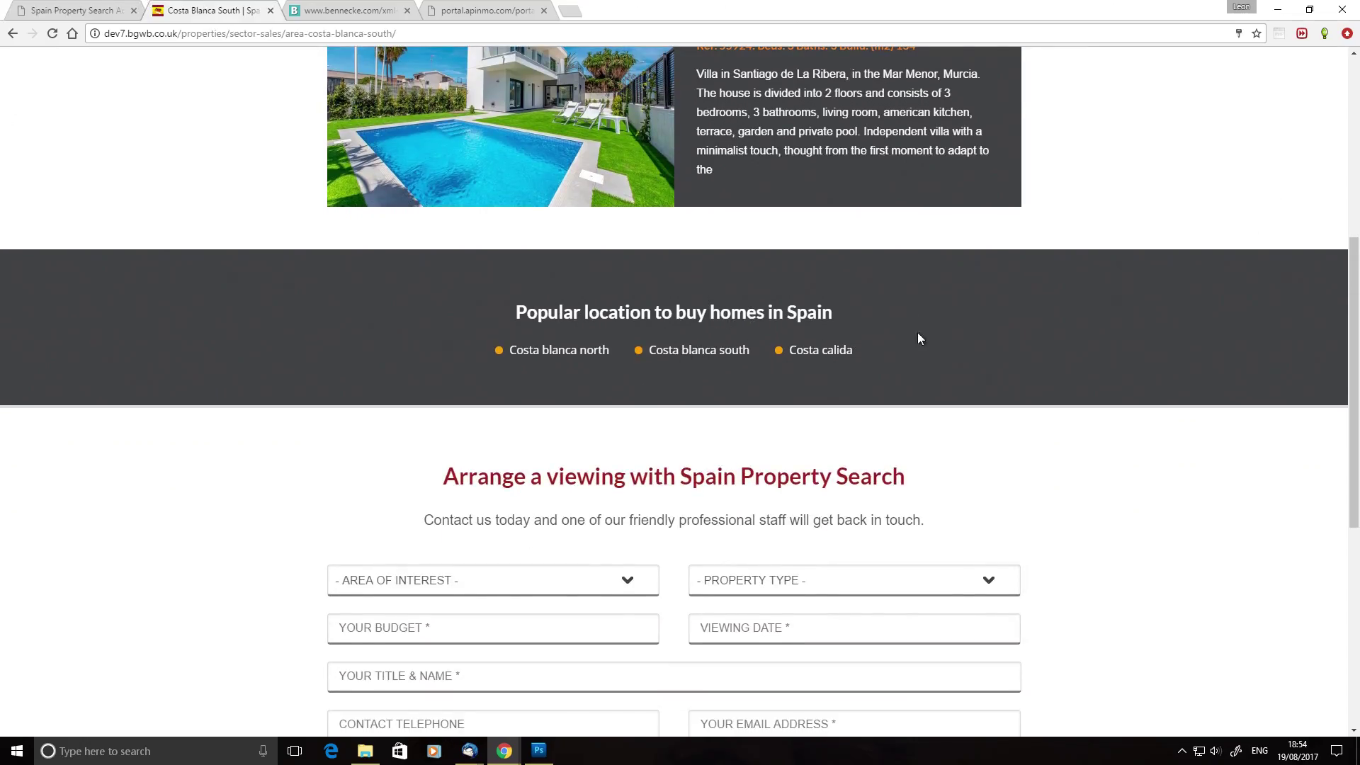
scroll(1060, 358, "up", 6)
scroll(1084, 352, "down", 4)
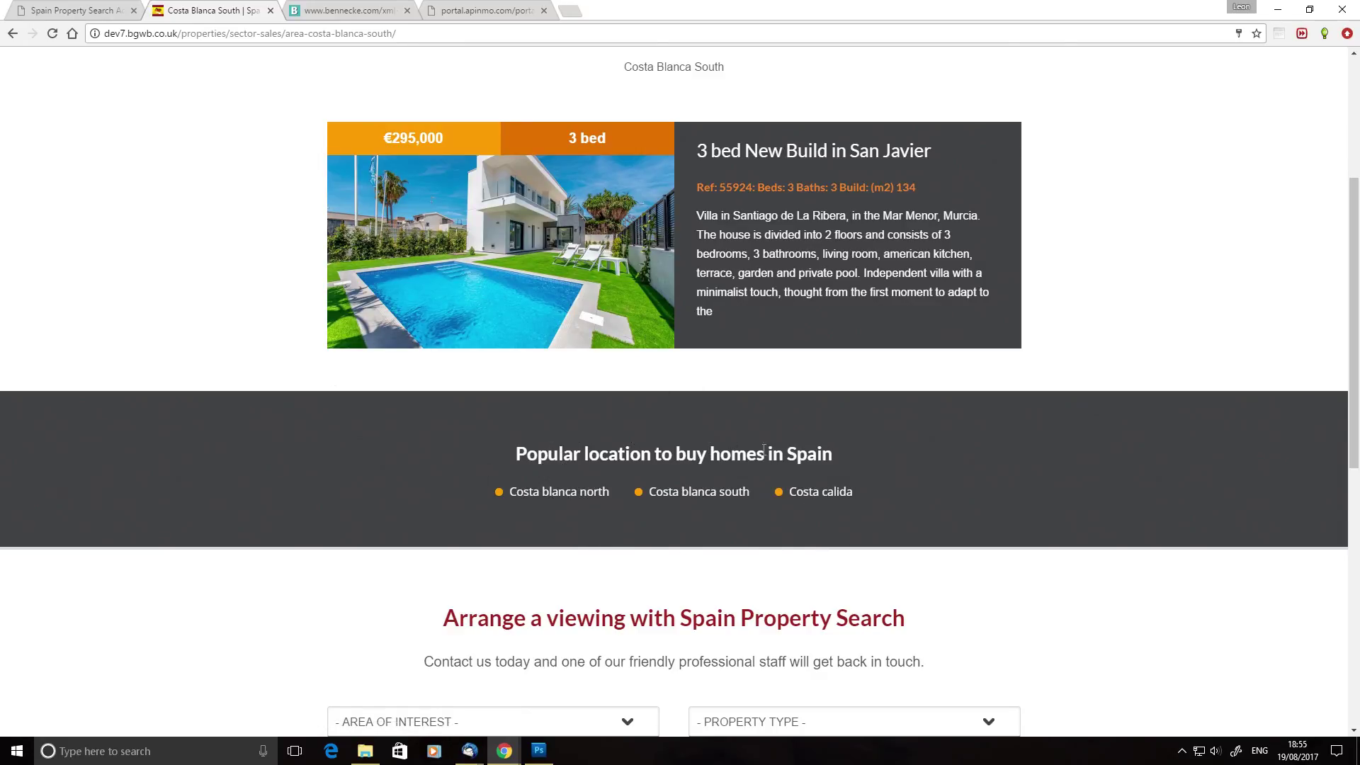
scroll(919, 503, "down", 1)
scroll(921, 504, "up", 3)
scroll(572, 642, "down", 4)
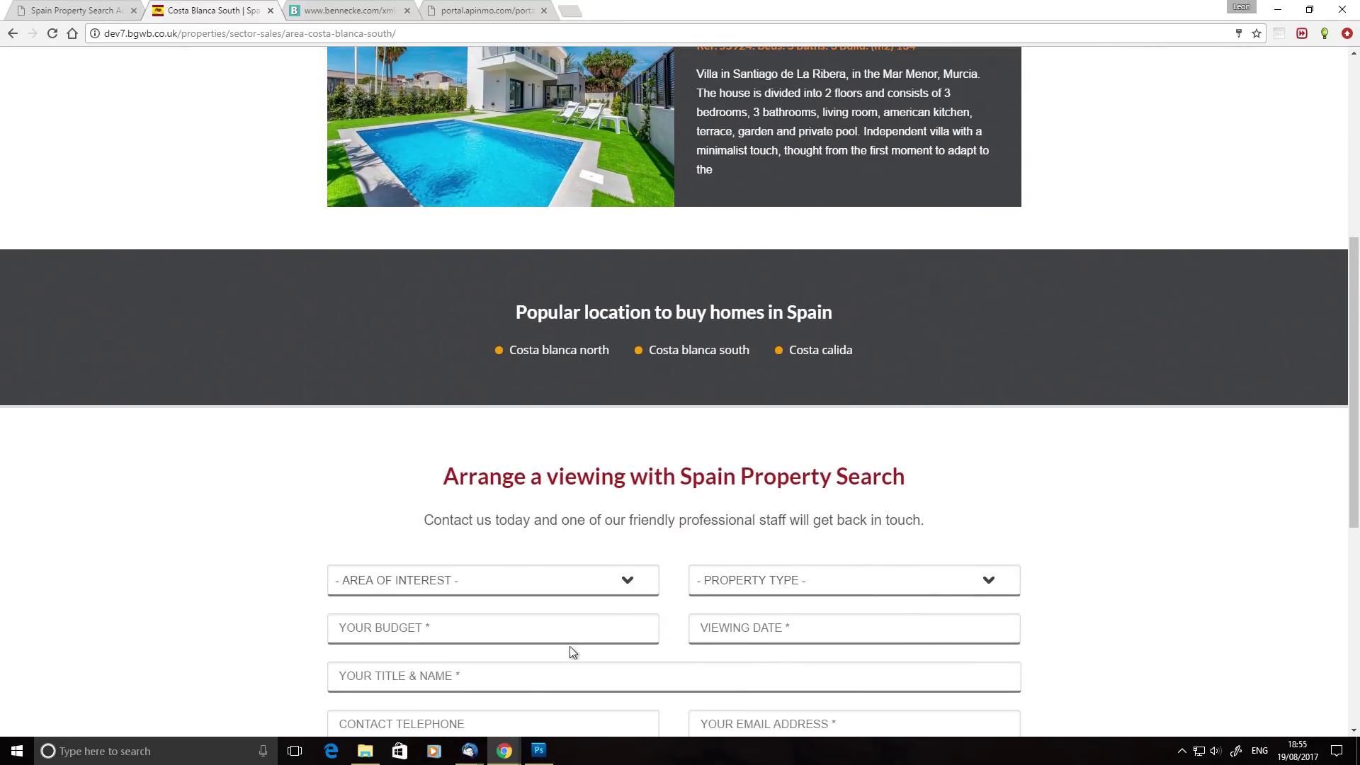
Switch to Thunderbird and read through the feeds grouped by Costa region in the data feeds email.
mouse_move(470, 751)
left_click(439, 703)
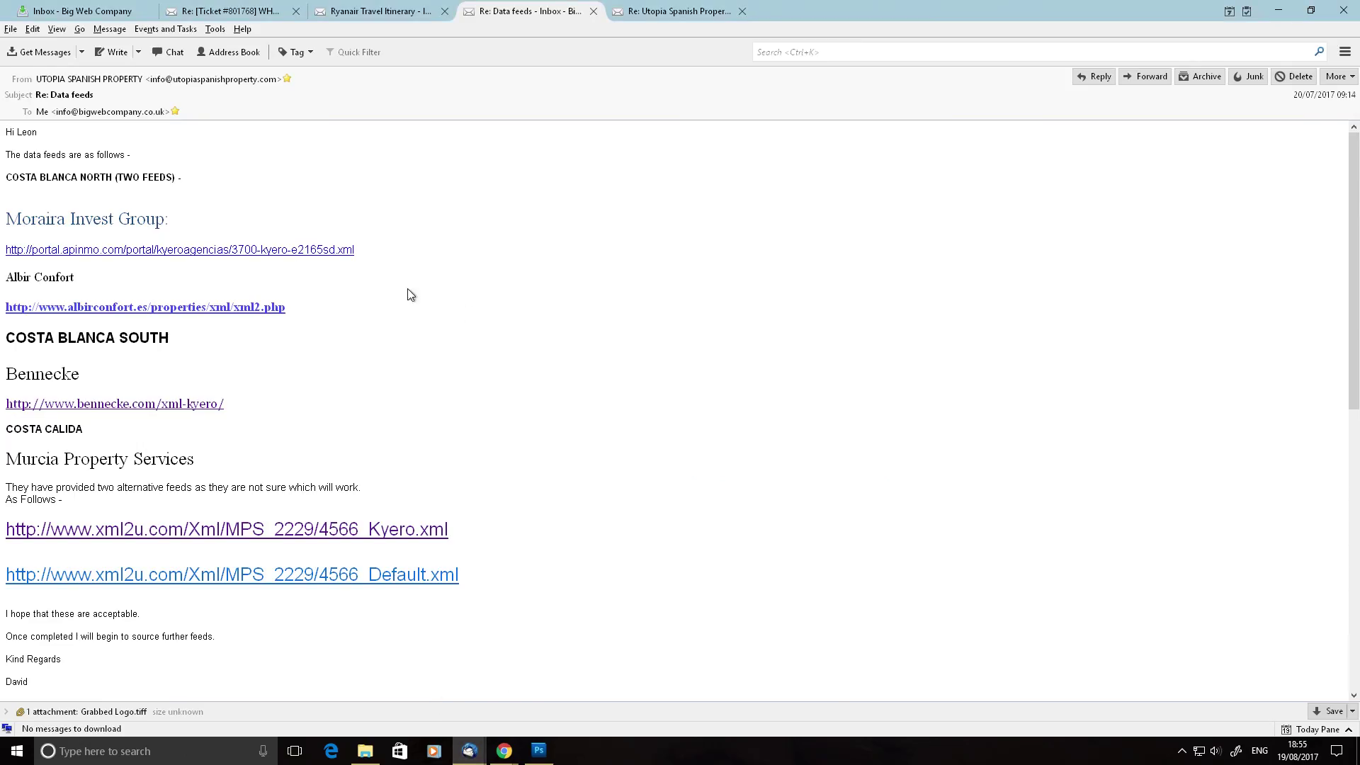
scroll(182, 634, "down", 2)
scroll(255, 634, "up", 2)
Switch to Chrome and bring up the Bennecke XML feed.
left_click(503, 751)
left_click(740, 698)
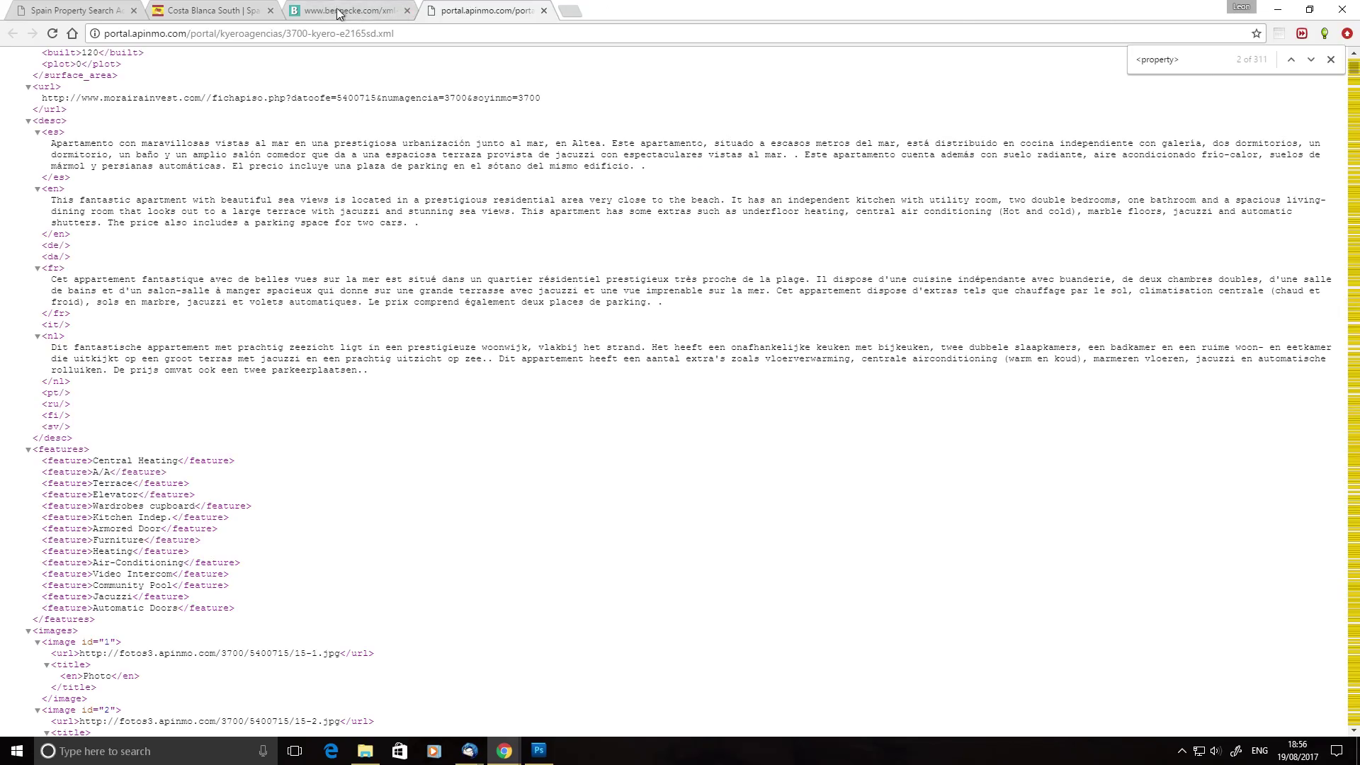
left_click(373, 13)
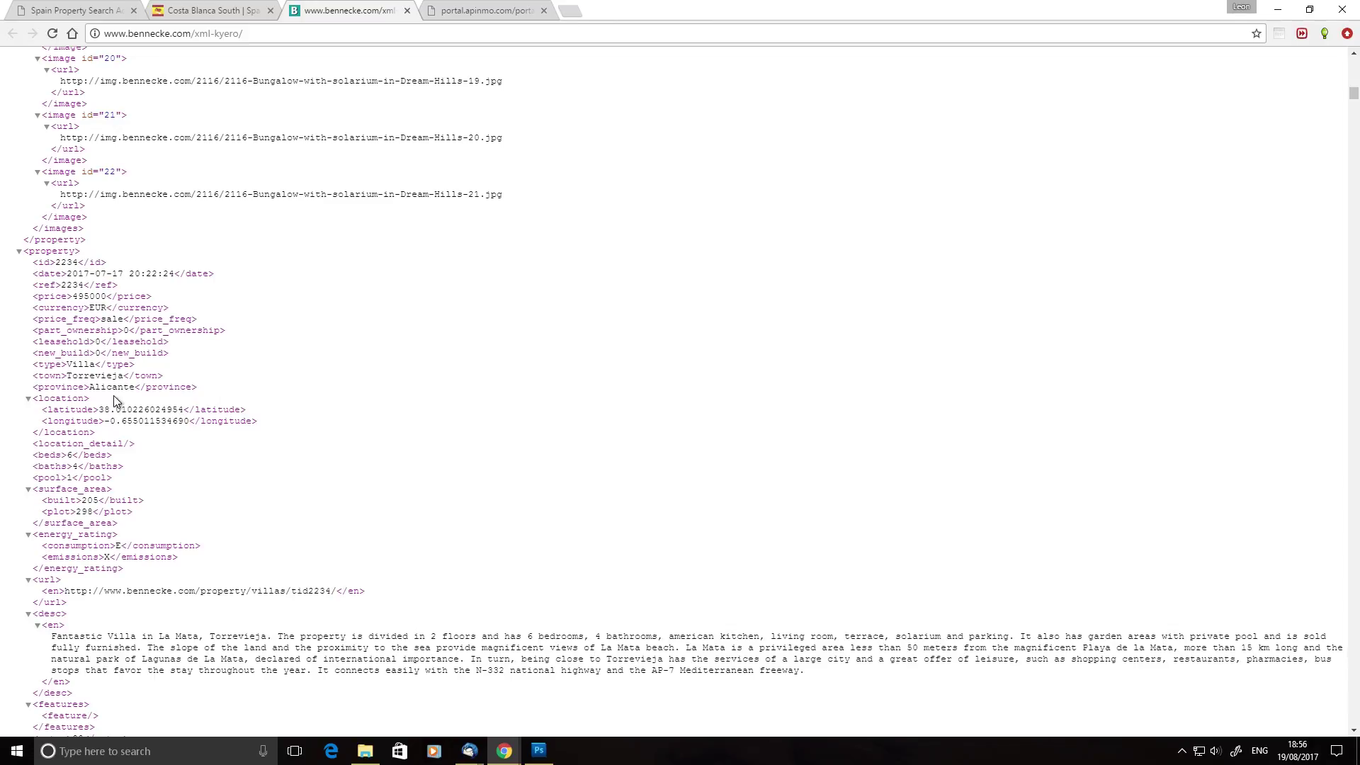
Highlight the town and province tags of the Torrevieja villa in the Bennecke feed and clear the selection.
left_click_drag(219, 391, 20, 377)
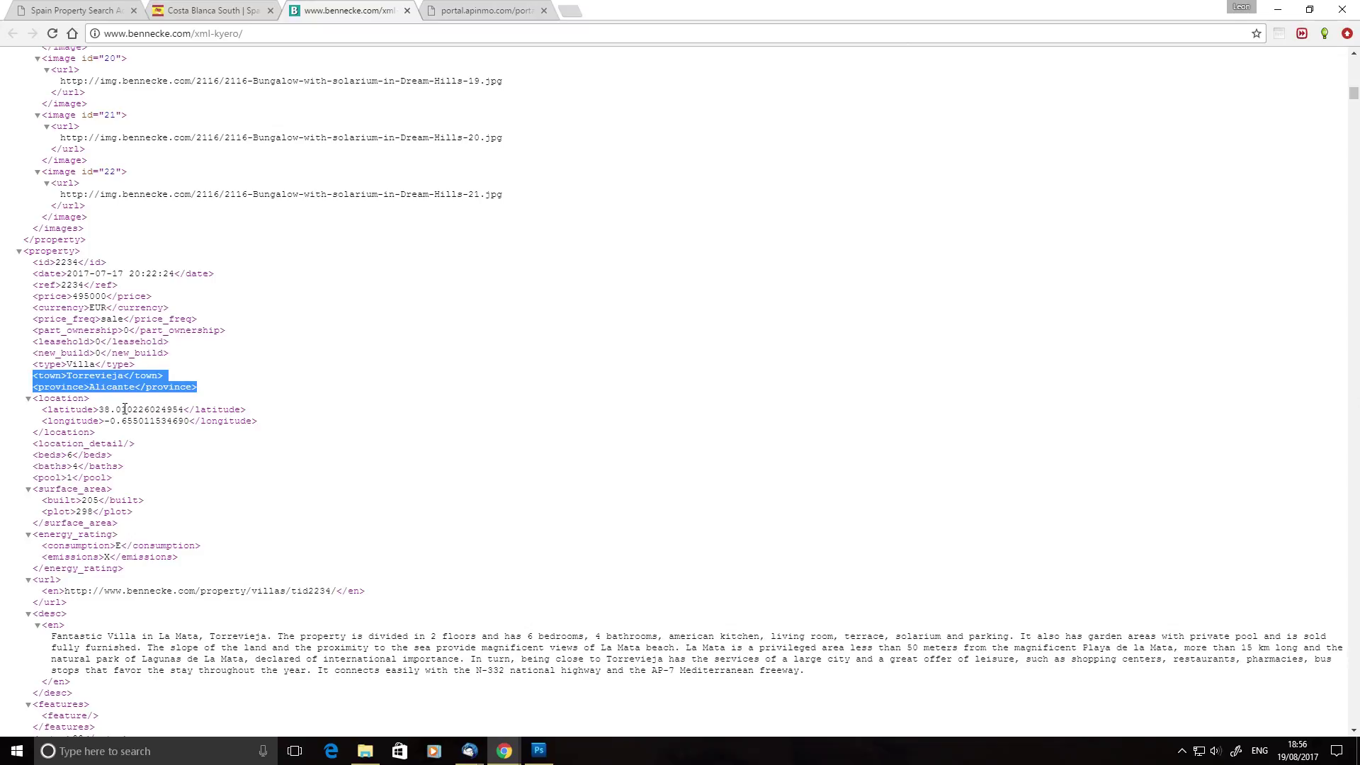
left_click_drag(212, 390, 25, 377)
left_click_drag(212, 390, 23, 376)
left_click_drag(213, 388, 14, 381)
left_click(286, 386)
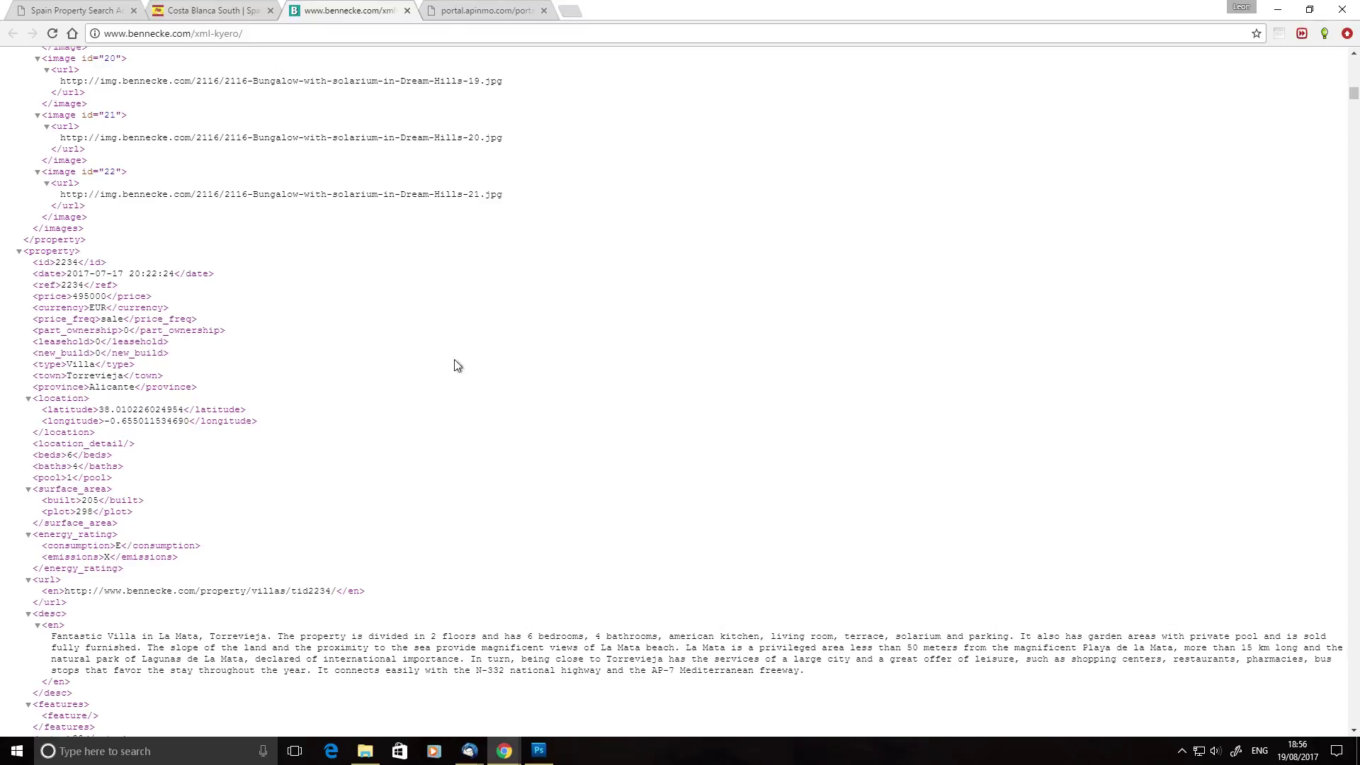
Return to the public Costa Blanca South page and review the quick search region options without choosing one.
key("ctrl+shift+Tab")
scroll(877, 384, "up", 4)
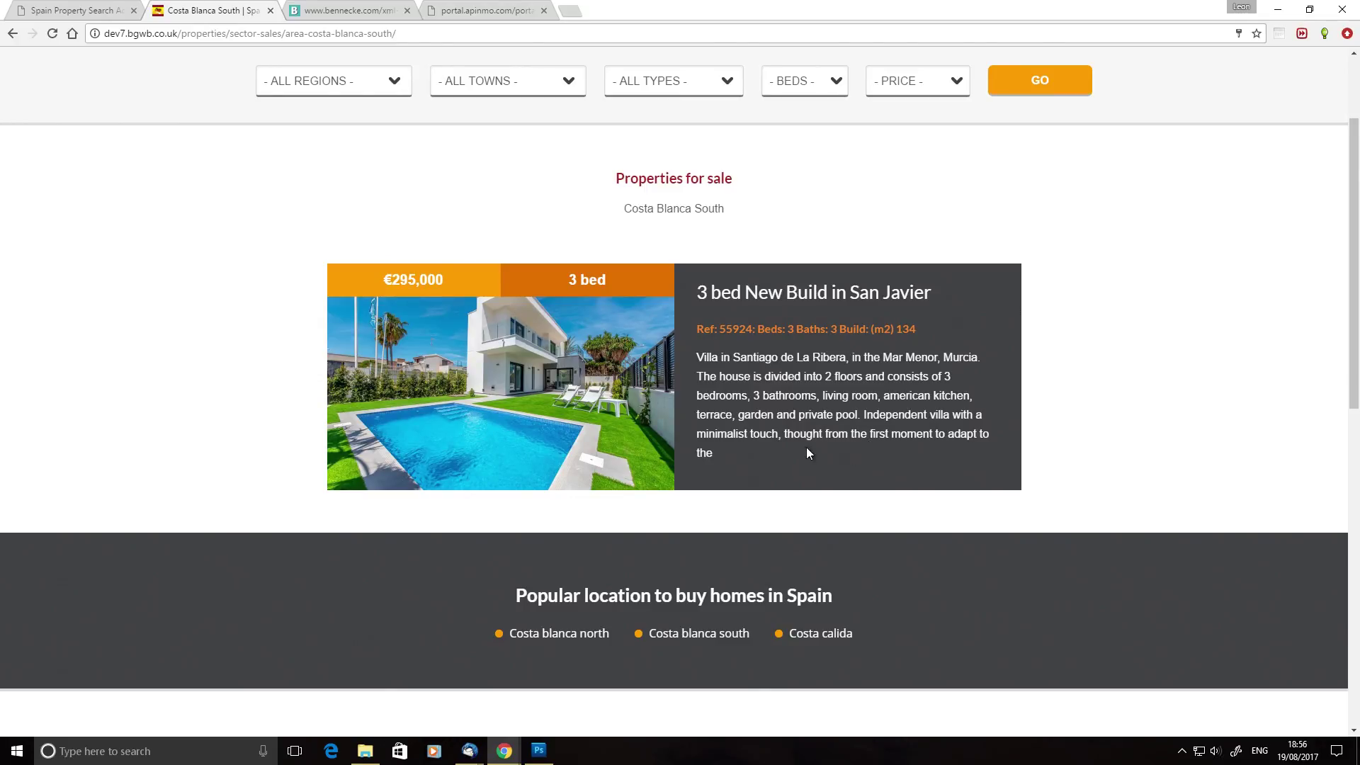
left_click(321, 84)
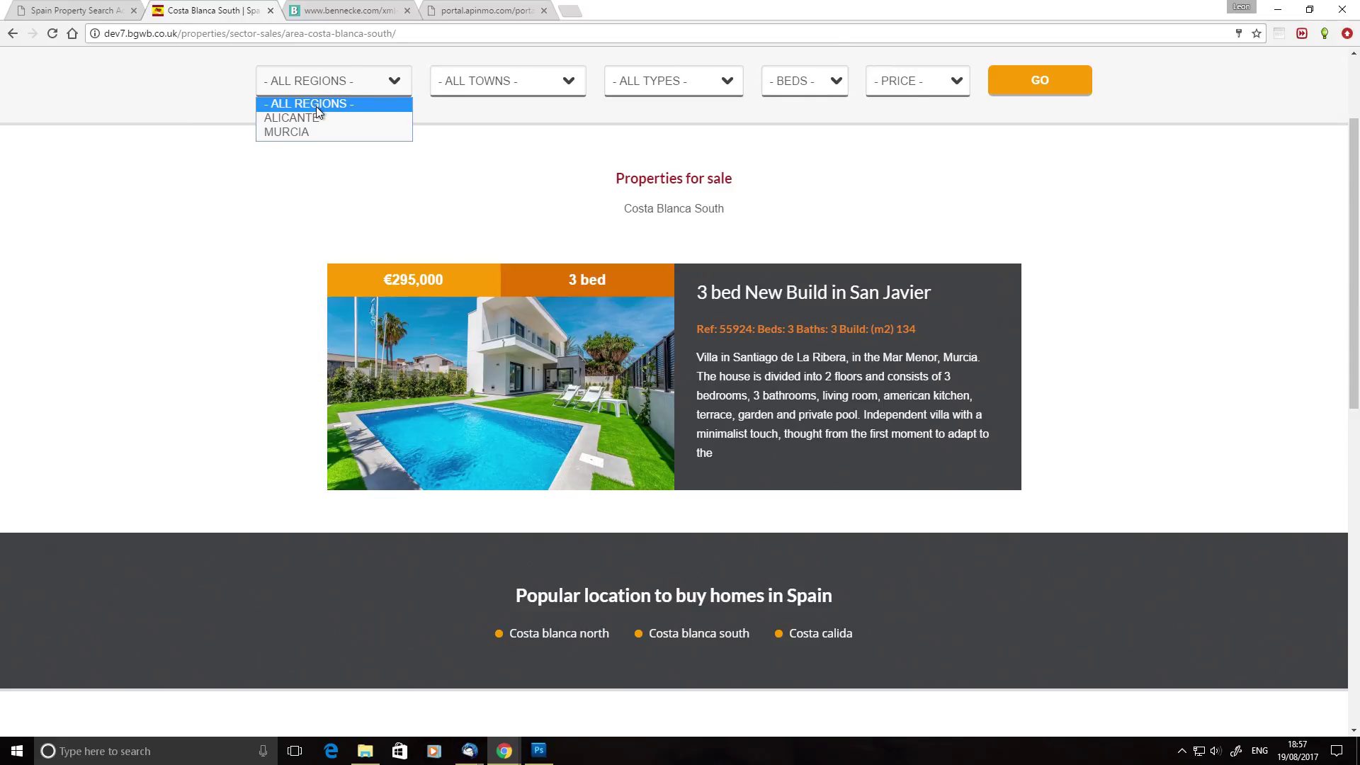
left_click(226, 162)
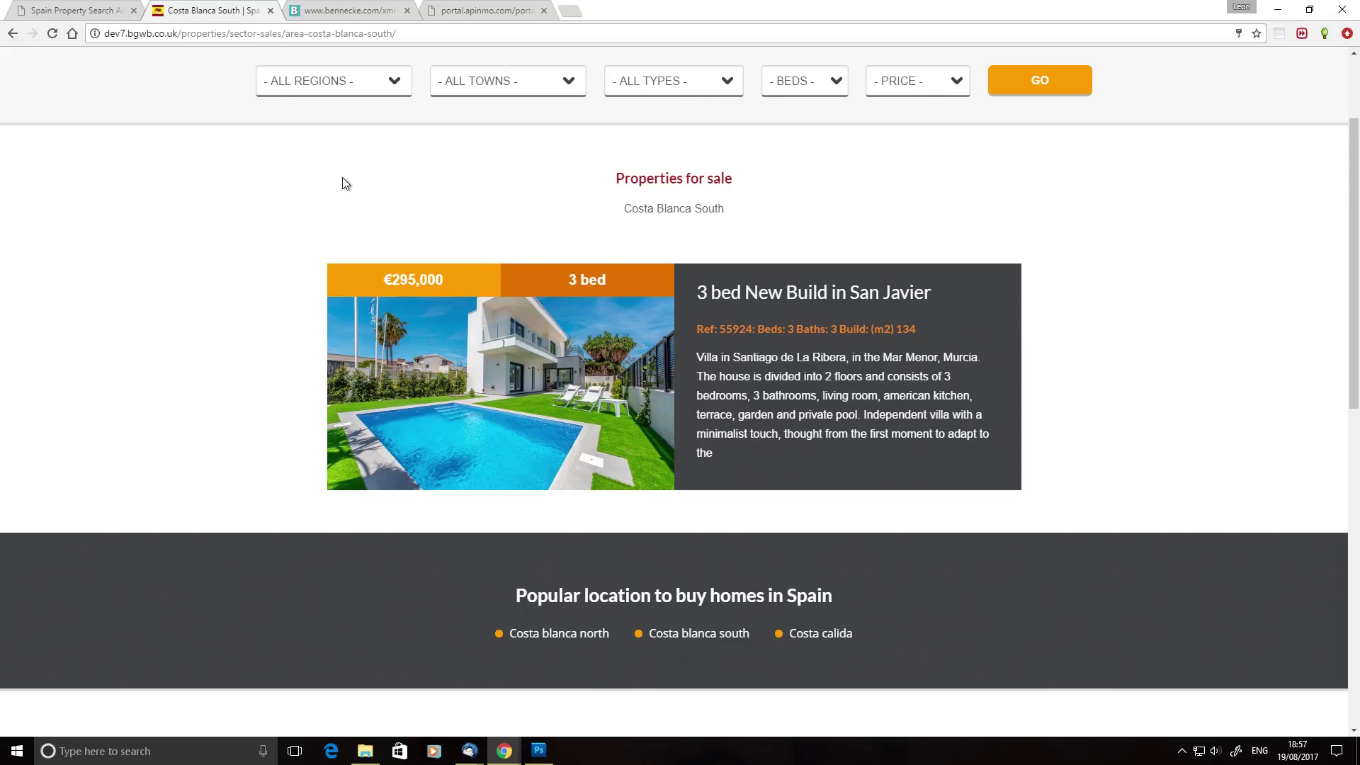
Set the quick search region to Murcia and the town to San Javier.
left_click(383, 88)
left_click(337, 132)
left_click(467, 97)
left_click(467, 103)
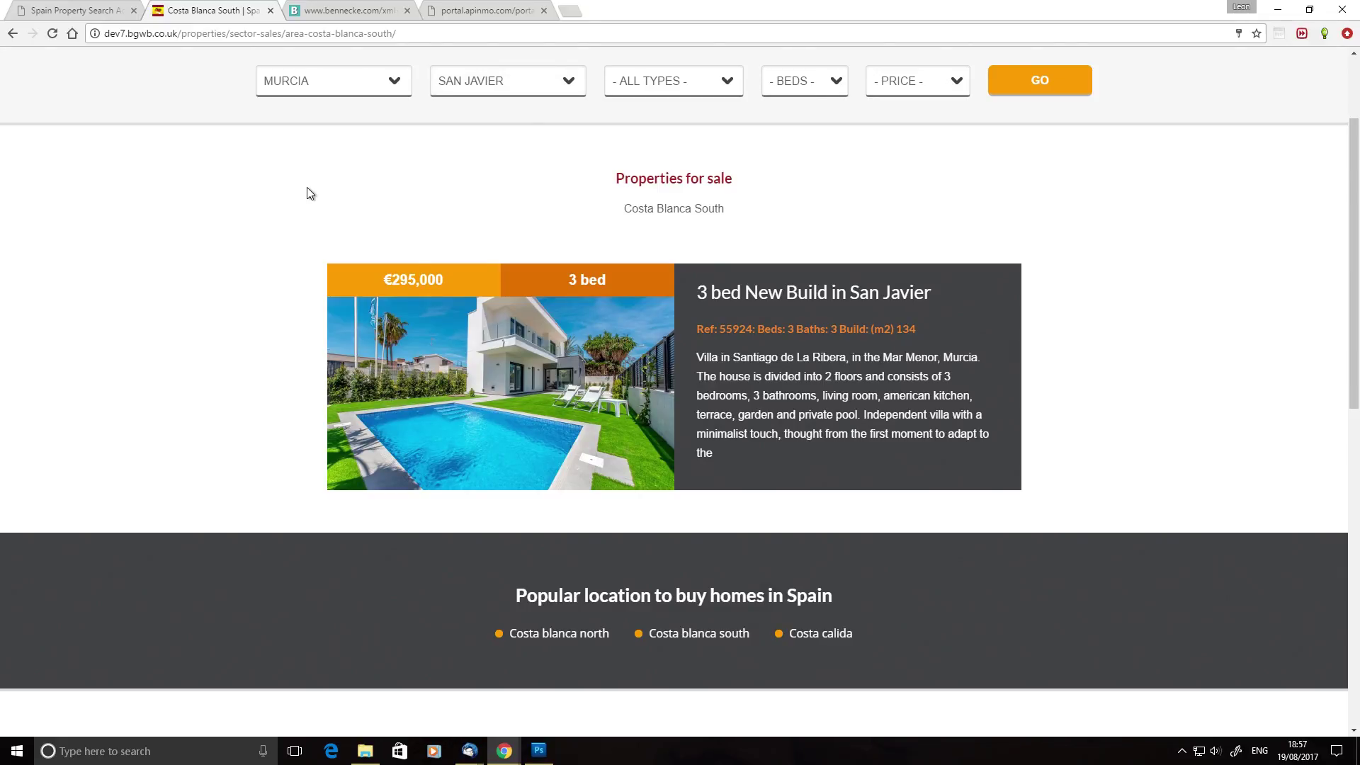
Look over the popular location links, and switch to Thunderbird to read the client's email of concerns about grouping the Costas.
scroll(754, 423, "down", 2)
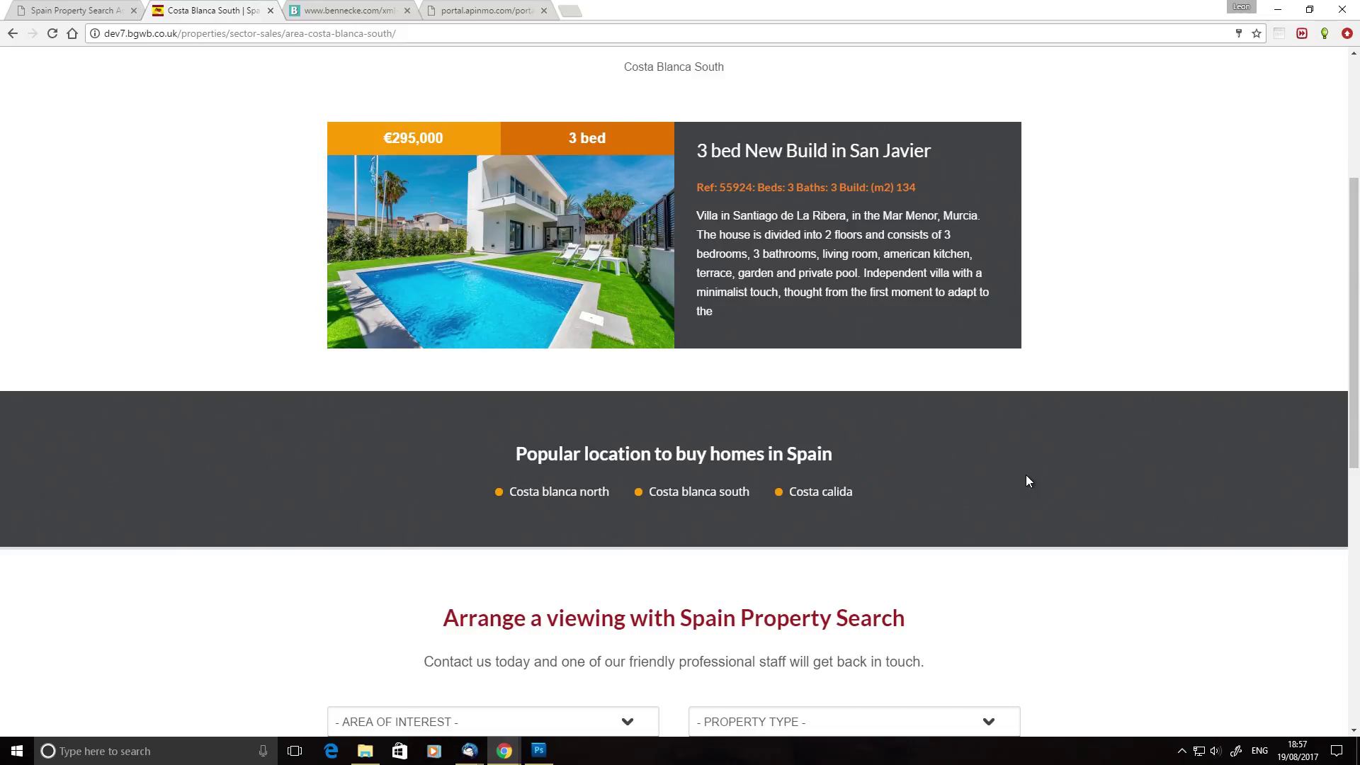
scroll(1115, 395, "down", 4)
scroll(1115, 395, "up", 8)
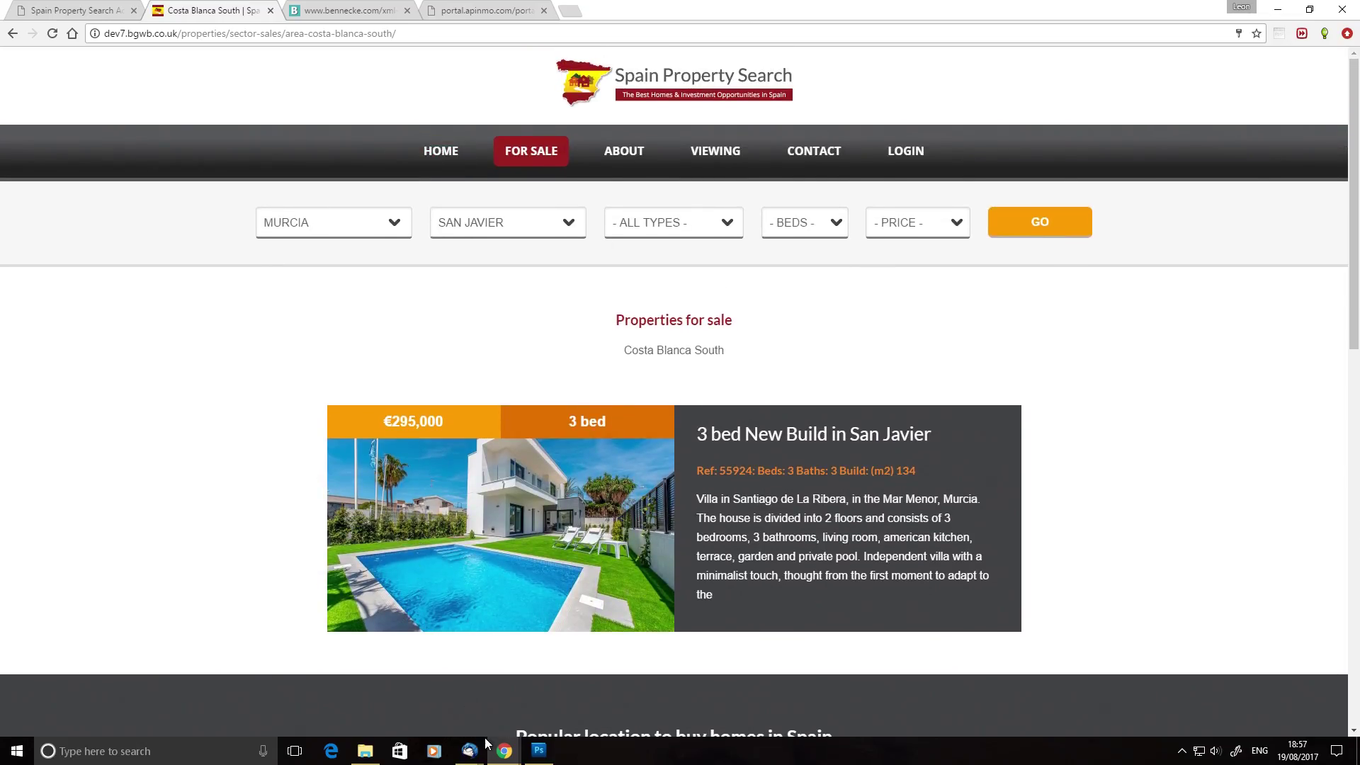
mouse_move(468, 751)
left_click(440, 687)
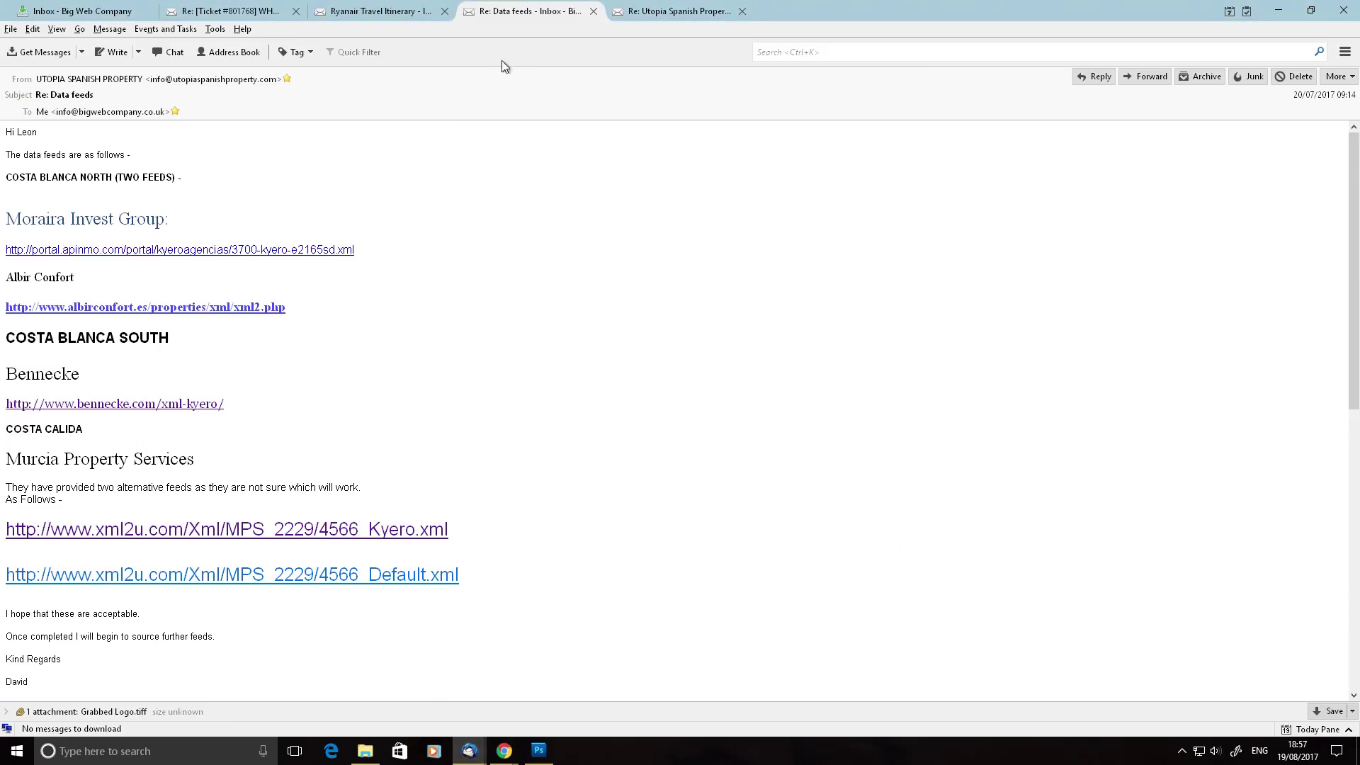
left_click(682, 11)
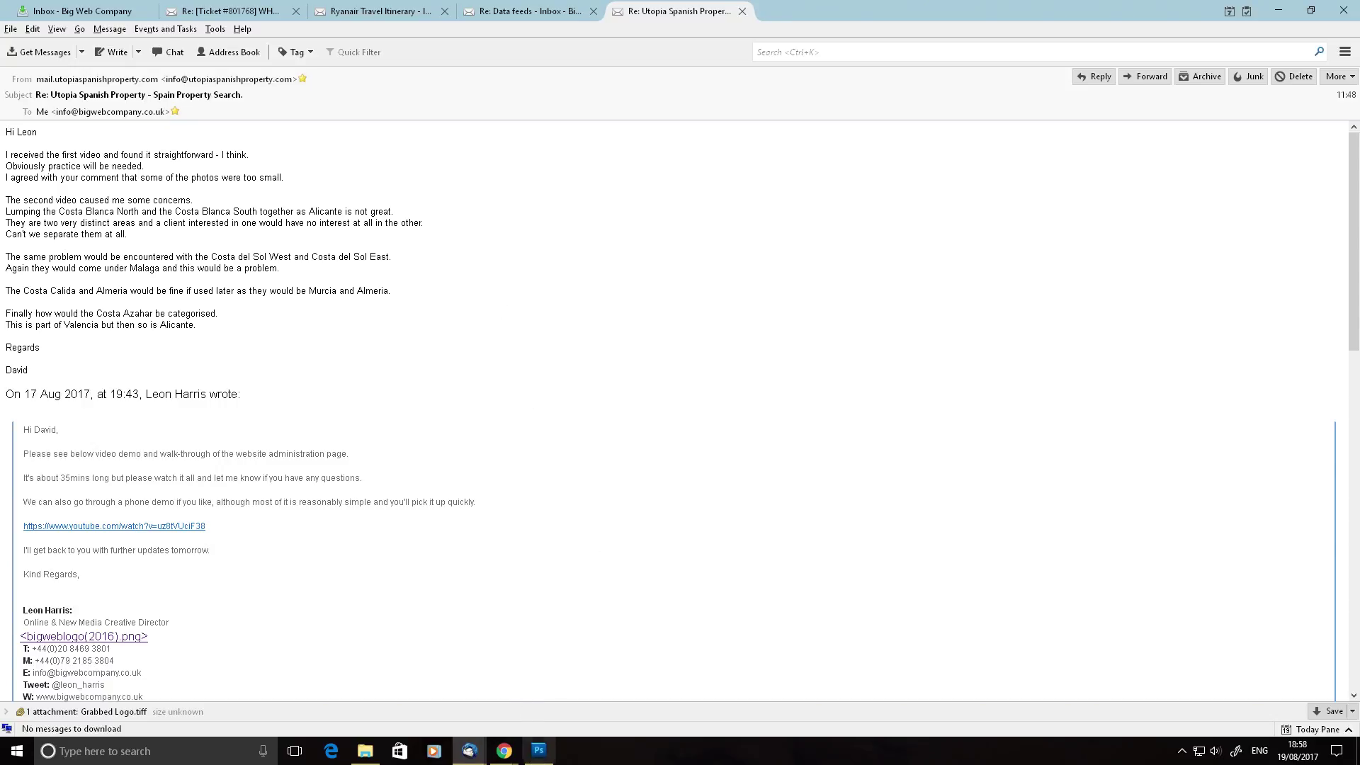
Switch to Chrome and bring the Costa Blanca North, Costa Blanca South and Costa Calida popular location links into view.
mouse_move(505, 758)
left_click(729, 680)
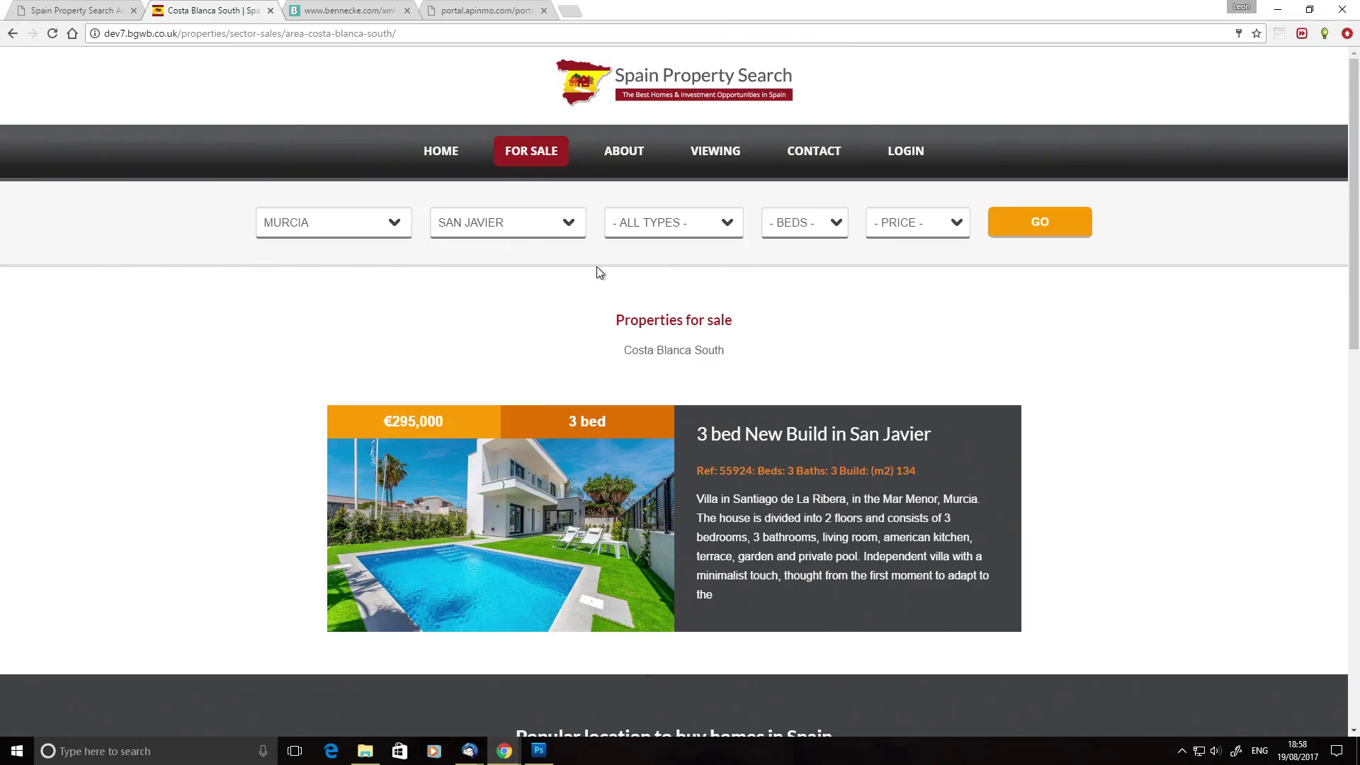
scroll(425, 227, "down", 6)
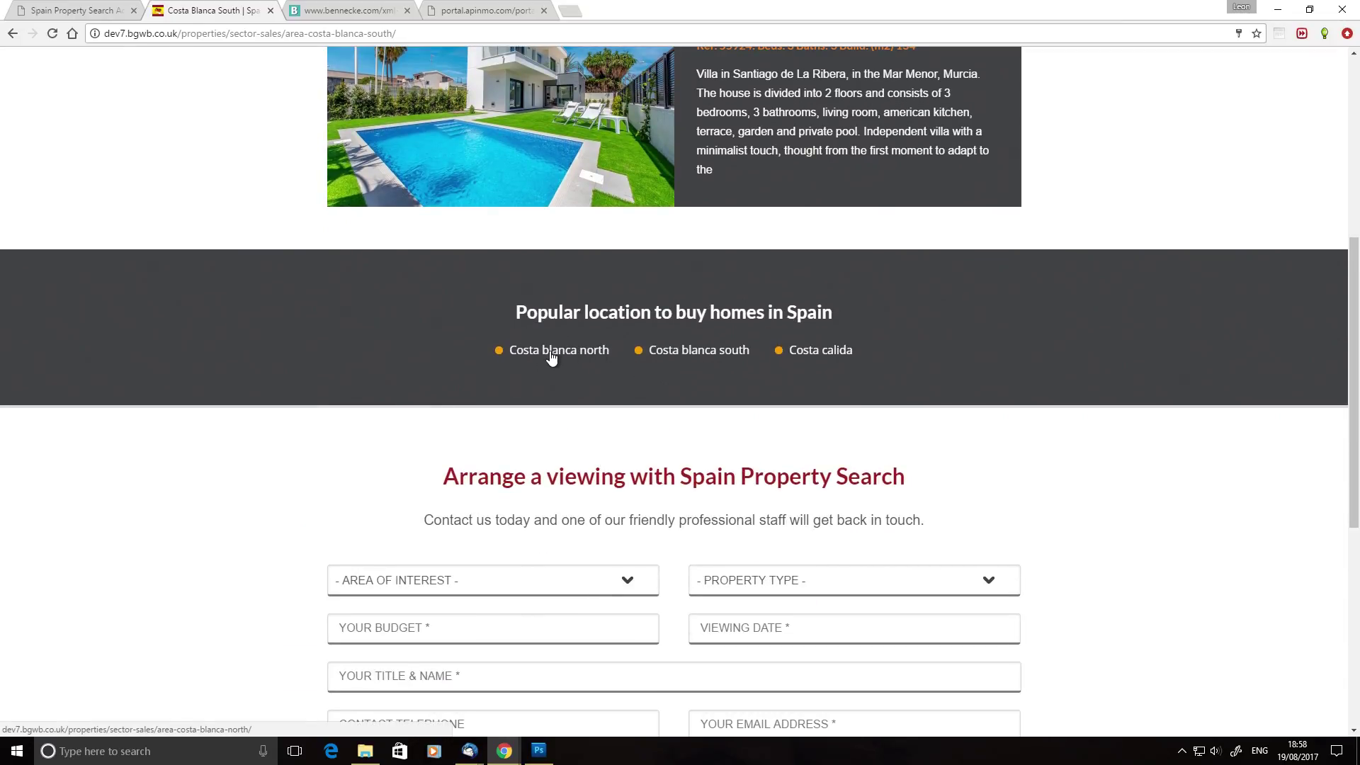